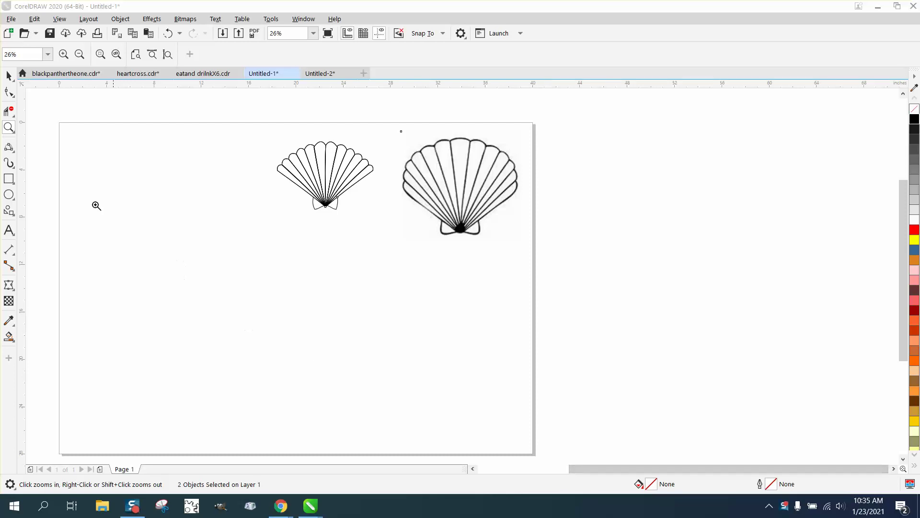
- Zoom in on the reference shells to inspect their scalloped edges, then frame both
{"action": "left_click_drag", "start_coordinate": [383, 127], "coordinate": [565, 281]}
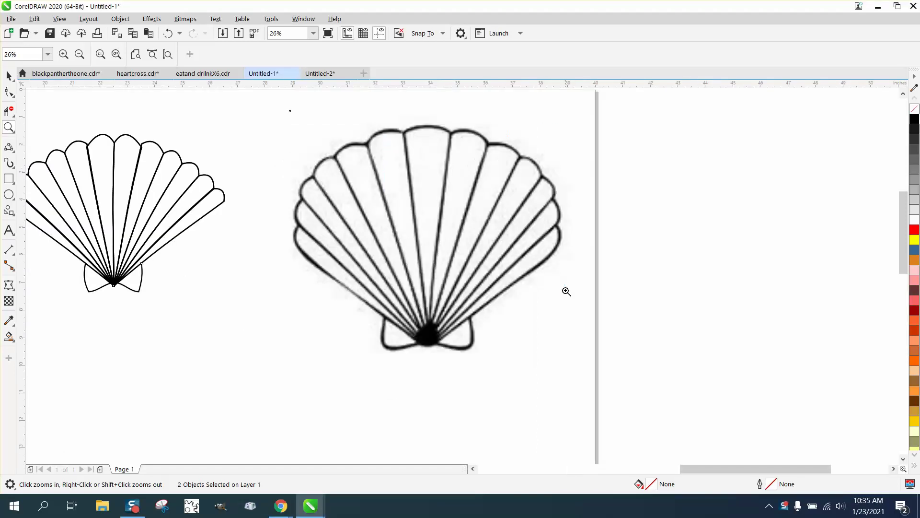
{"action": "left_click_drag", "start_coordinate": [456, 114], "coordinate": [557, 211]}
{"action": "right_click", "coordinate": [423, 199]}
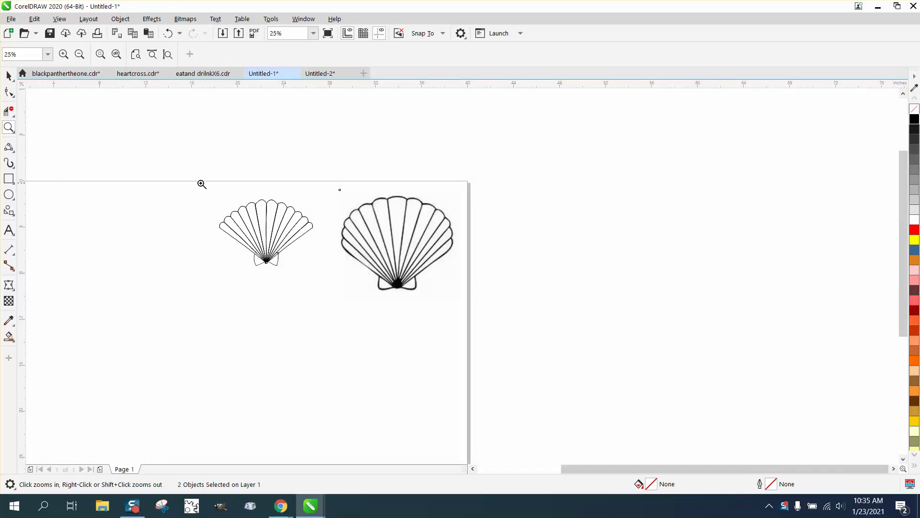
{"action": "left_click_drag", "start_coordinate": [202, 184], "coordinate": [333, 282]}
{"action": "right_click", "coordinate": [329, 279]}
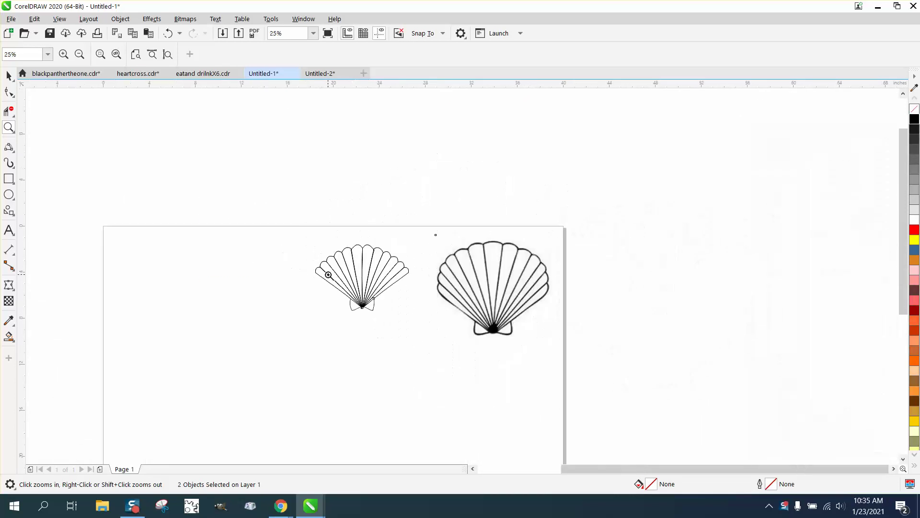
{"action": "mouse_move", "coordinate": [338, 242]}
{"action": "left_mouse_down"}
{"action": "mouse_move", "coordinate": [373, 289]}
{"action": "mouse_move", "coordinate": [529, 351]}
{"action": "left_mouse_up"}
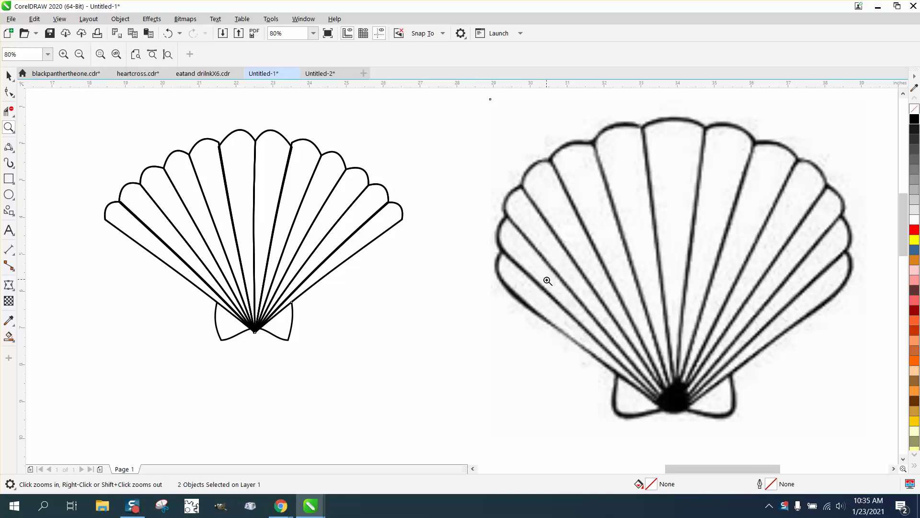
{"action": "scroll", "coordinate": [538, 272], "scroll_direction": "down", "scroll_amount": 2}
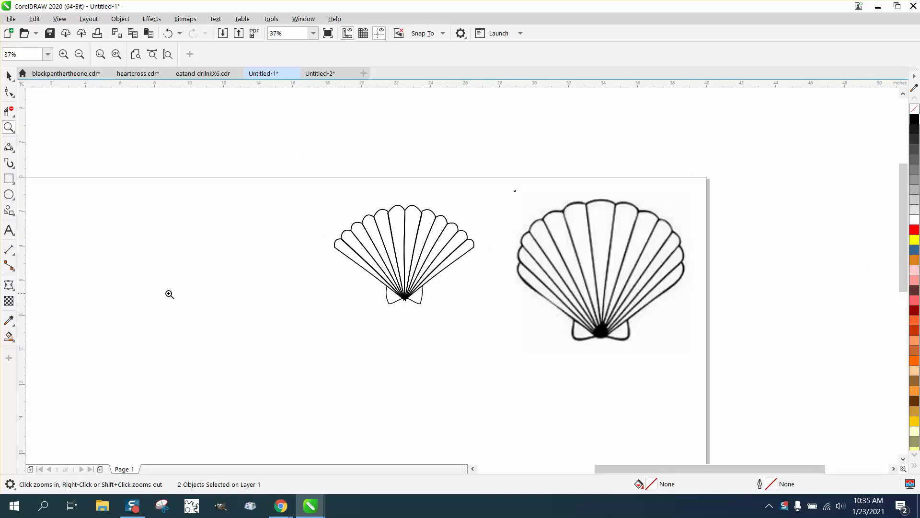
- Draw a square left of the shells and rotate it 45° into a diamond
{"action": "left_click", "coordinate": [8, 178]}
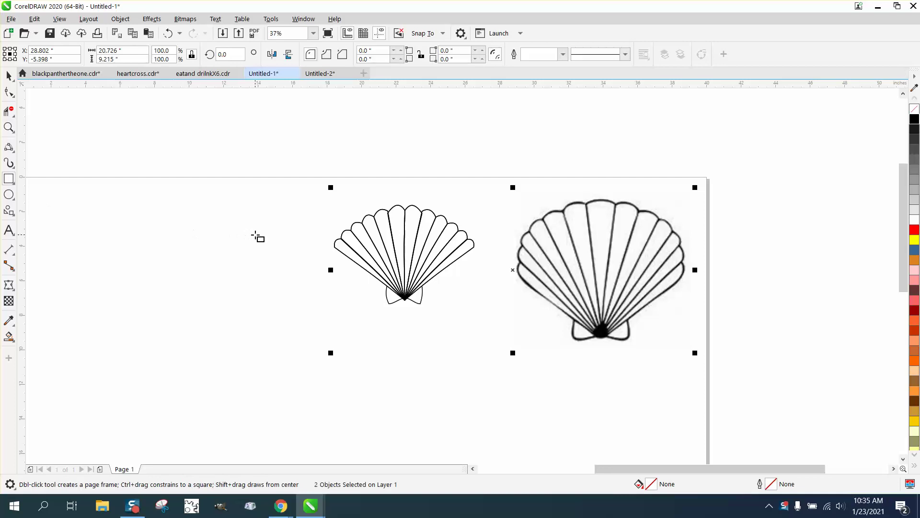
{"action": "left_click_drag", "start_coordinate": [261, 234], "coordinate": [206, 321]}
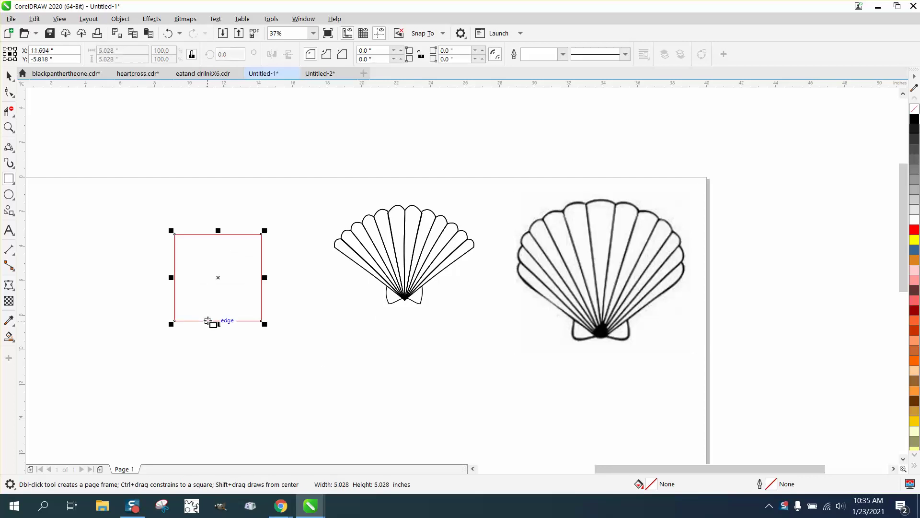
{"action": "left_click", "coordinate": [225, 54]}
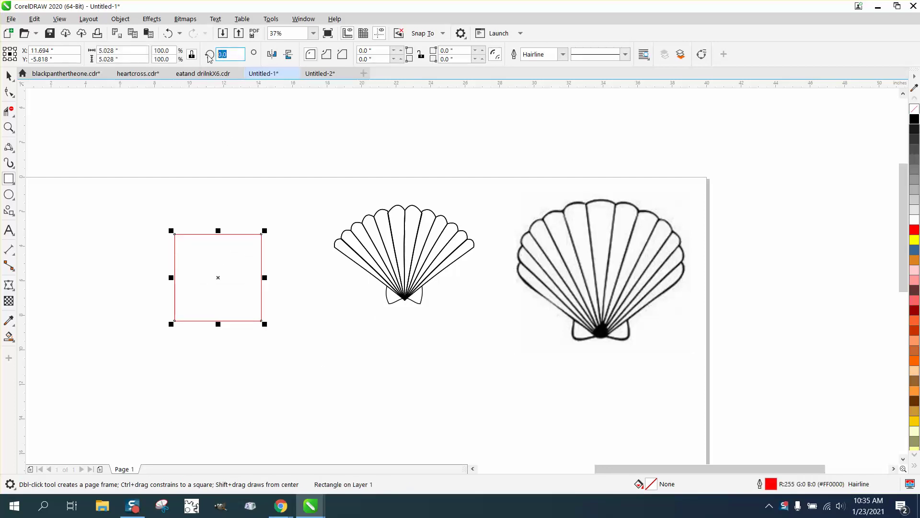
{"action": "type", "text": "45"}
{"action": "key", "text": "Return"}
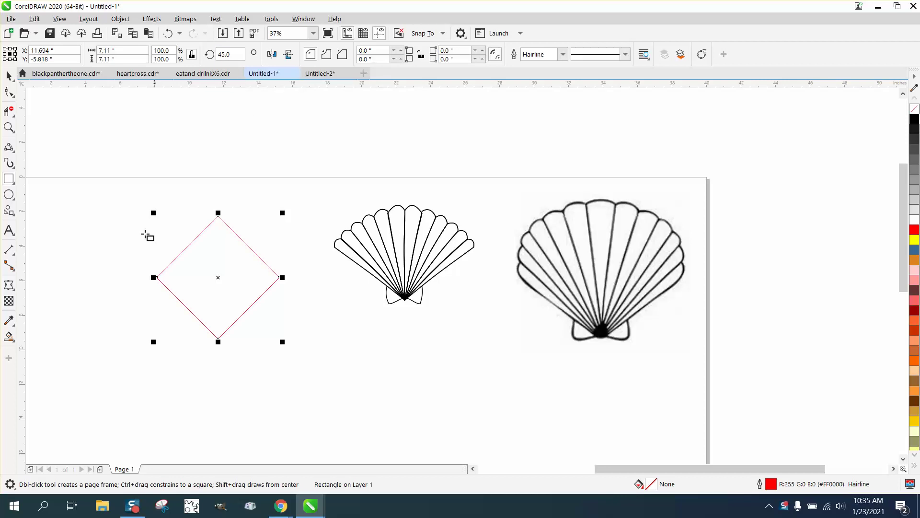
- Draw a circle centred on the diamond's bottom corner
{"action": "left_click", "coordinate": [14, 200]}
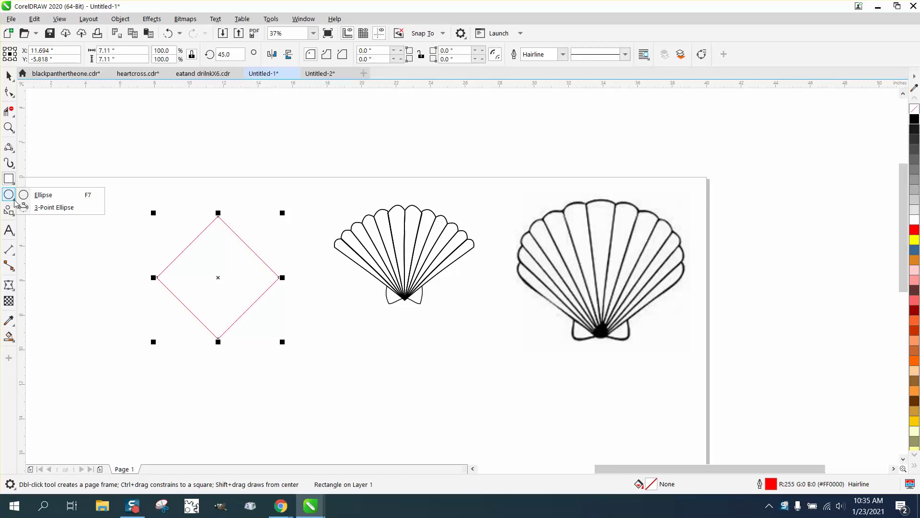
{"action": "left_click", "coordinate": [43, 195]}
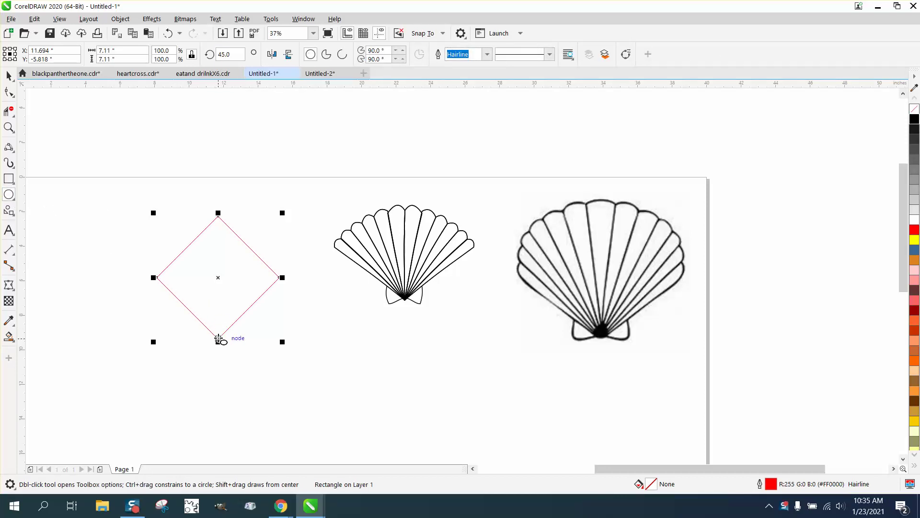
{"action": "left_click_drag", "start_coordinate": [218, 338], "coordinate": [219, 252]}
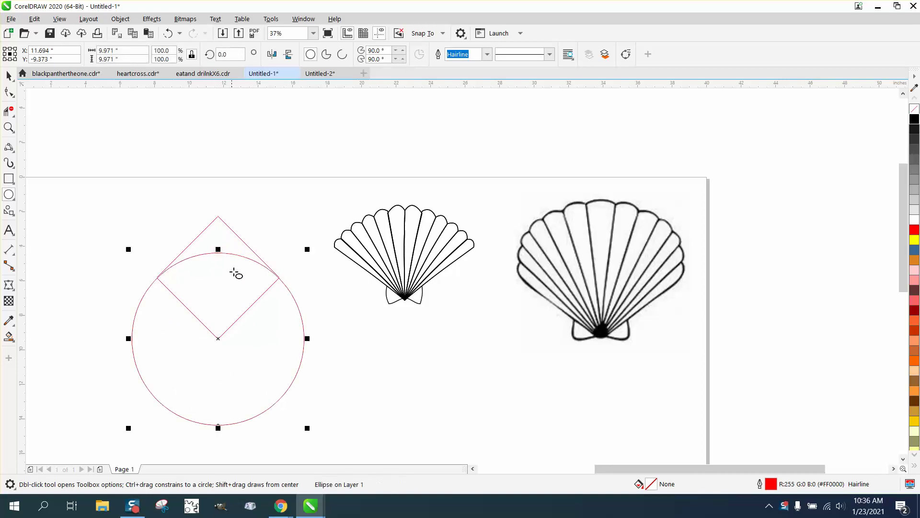
- Trim away the diamond's top edges and the circle's lower arc, leaving a wedge
{"action": "left_click", "coordinate": [8, 111]}
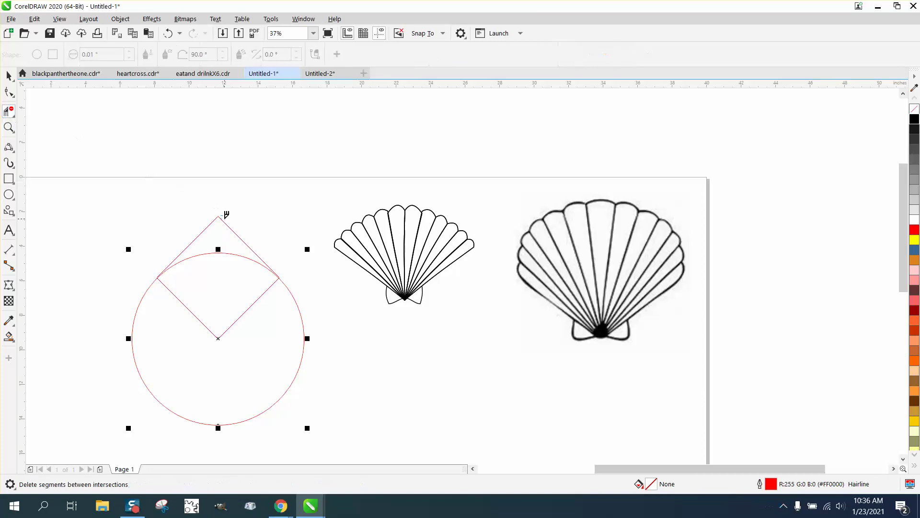
{"action": "left_click_drag", "start_coordinate": [226, 212], "coordinate": [242, 223]}
{"action": "left_click_drag", "start_coordinate": [279, 314], "coordinate": [333, 322]}
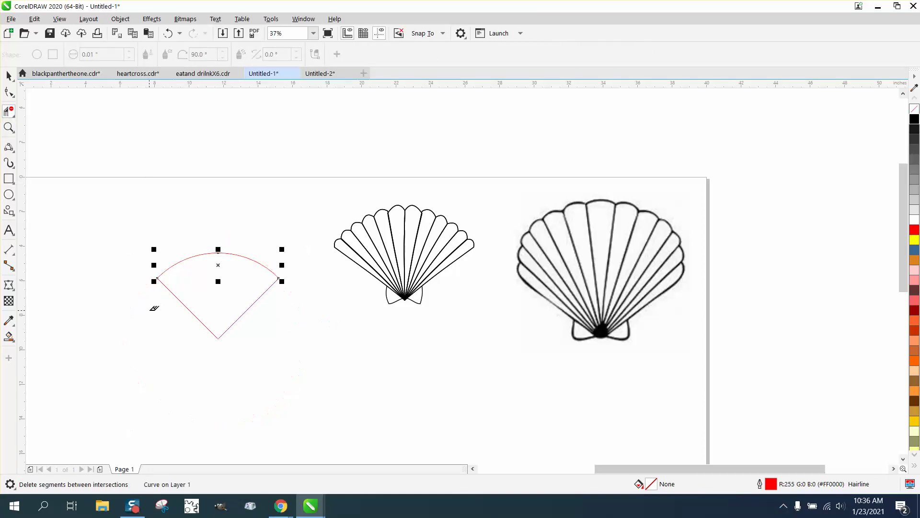
- Smart Fill the wedge region to create a black wedge shape
{"action": "left_click", "coordinate": [9, 75]}
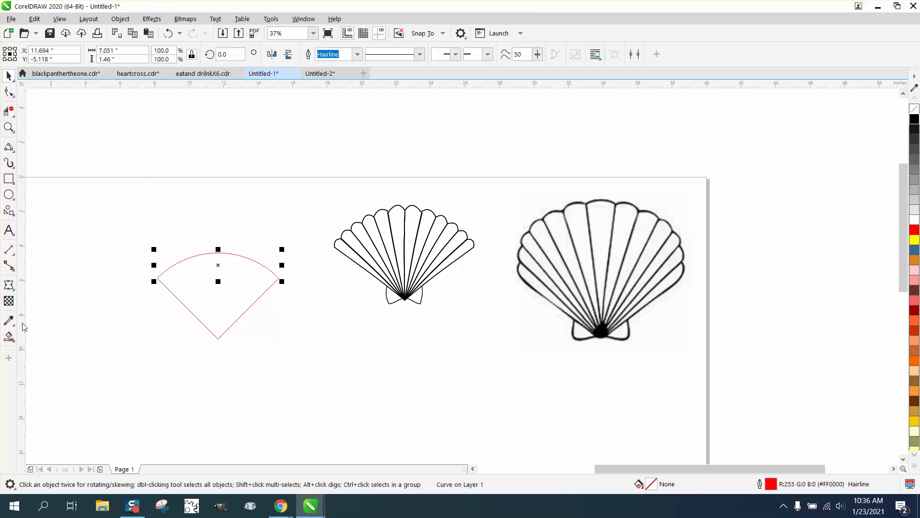
{"action": "left_click", "coordinate": [9, 336]}
{"action": "left_click", "coordinate": [218, 315]}
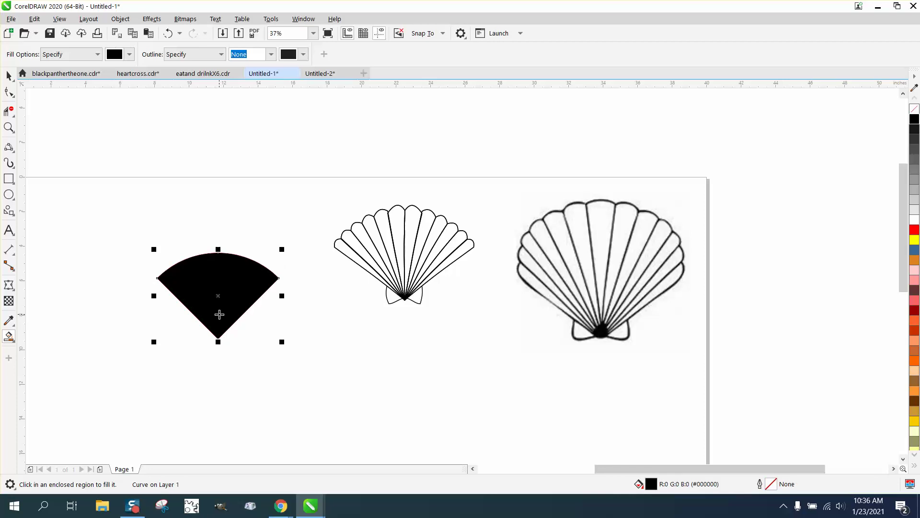
- Nudge the black wedge up, clear of the red construction outline
{"action": "key", "text": "space"}
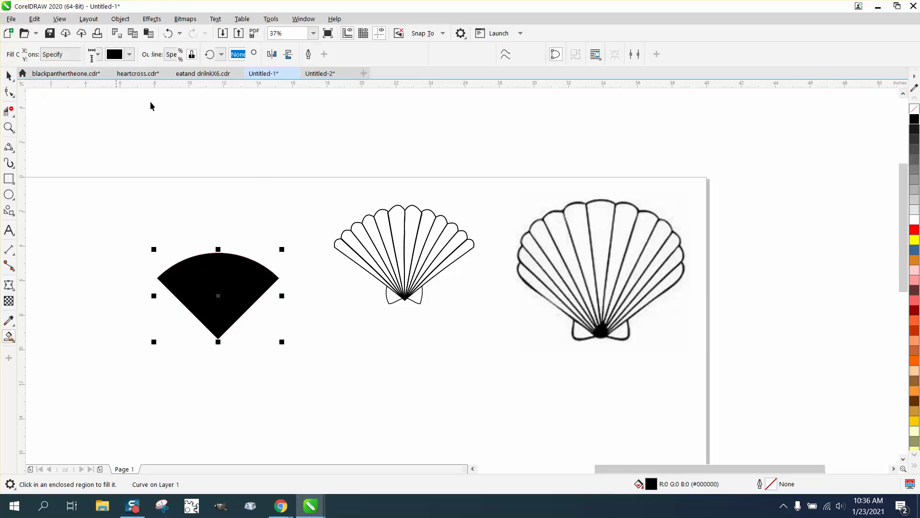
{"action": "left_click", "coordinate": [276, 110]}
{"action": "left_click", "coordinate": [226, 277]}
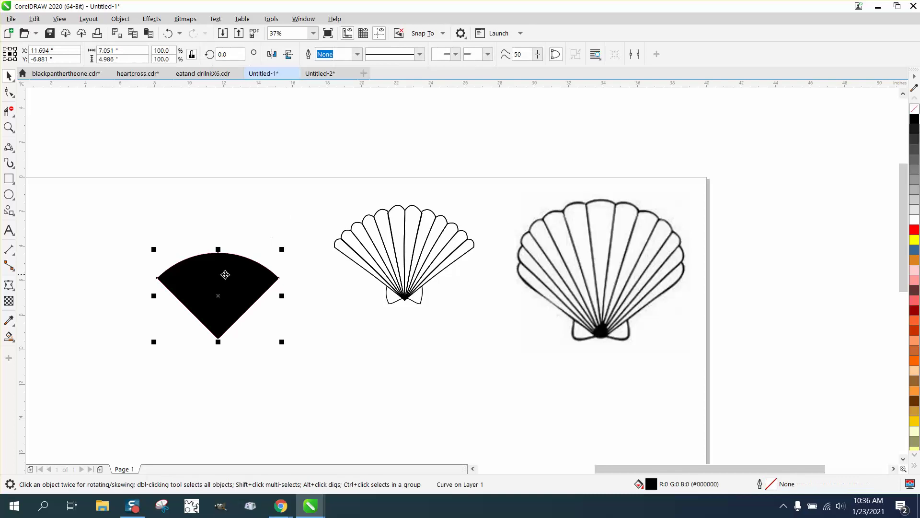
{"action": "key", "text": "Up"}
{"action": "left_click", "coordinate": [271, 179]}
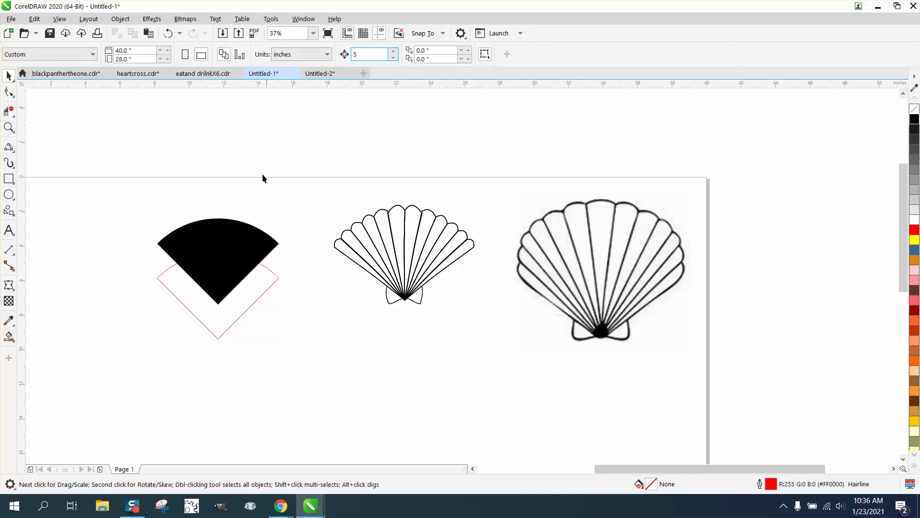
{"action": "left_click", "coordinate": [229, 230]}
{"action": "key", "text": "Down"}
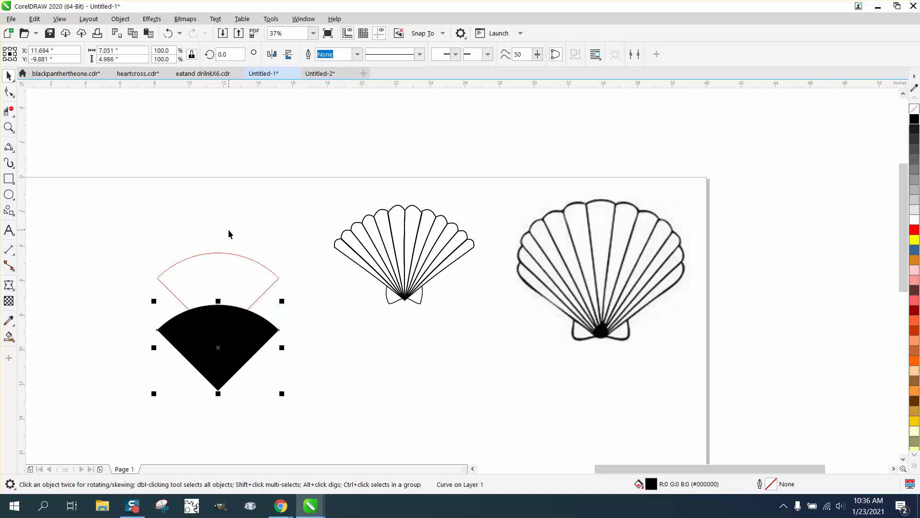
{"action": "key", "text": "Up"}
{"action": "key", "text": "Up"}
- Delete the red outline, move the black wedge back, and give it no fill with a black outline
{"action": "left_click_drag", "start_coordinate": [114, 240], "coordinate": [299, 336]}
{"action": "key", "text": "Delete"}
{"action": "left_click", "coordinate": [208, 171]}
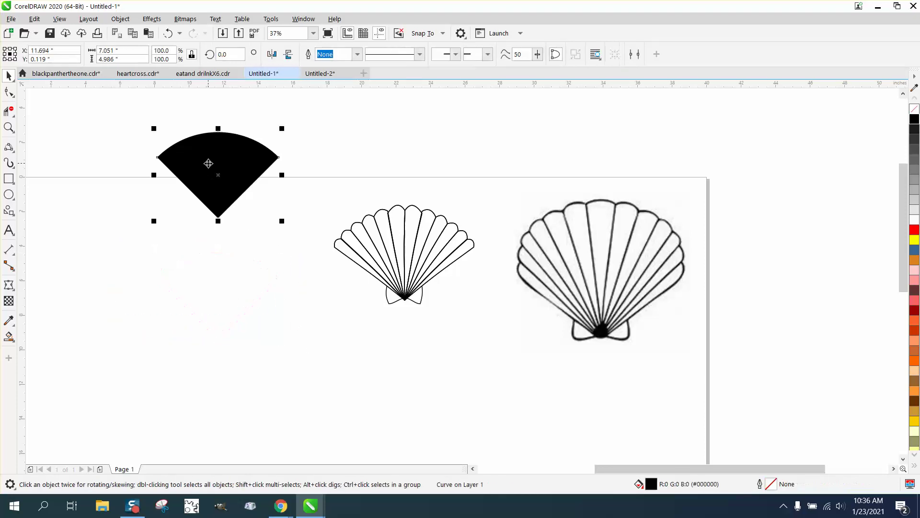
{"action": "key", "text": "Down"}
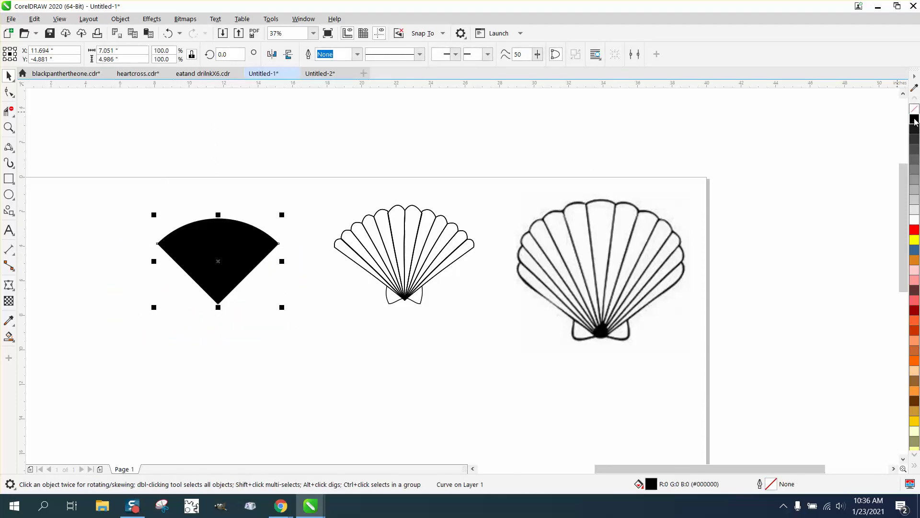
{"action": "left_click", "coordinate": [914, 109]}
{"action": "right_click", "coordinate": [915, 120]}
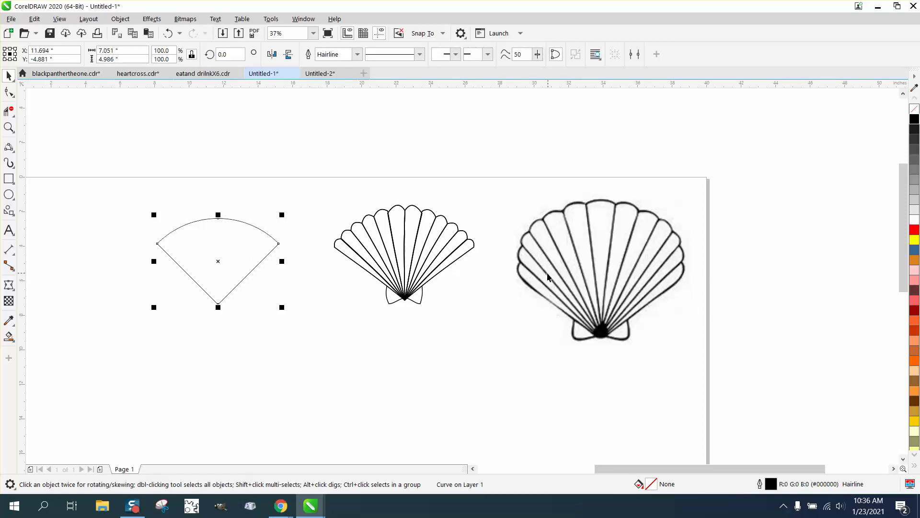
- Place the wedge below the middle shell and zoom in on it
{"action": "left_click", "coordinate": [9, 127]}
{"action": "left_click_drag", "start_coordinate": [106, 164], "coordinate": [431, 345]}
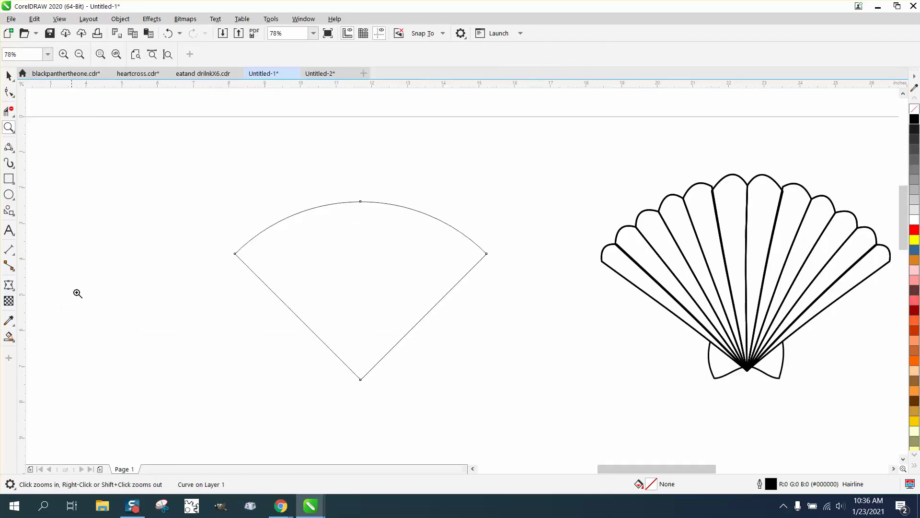
{"action": "key", "text": "F3"}
{"action": "left_click", "coordinate": [11, 91]}
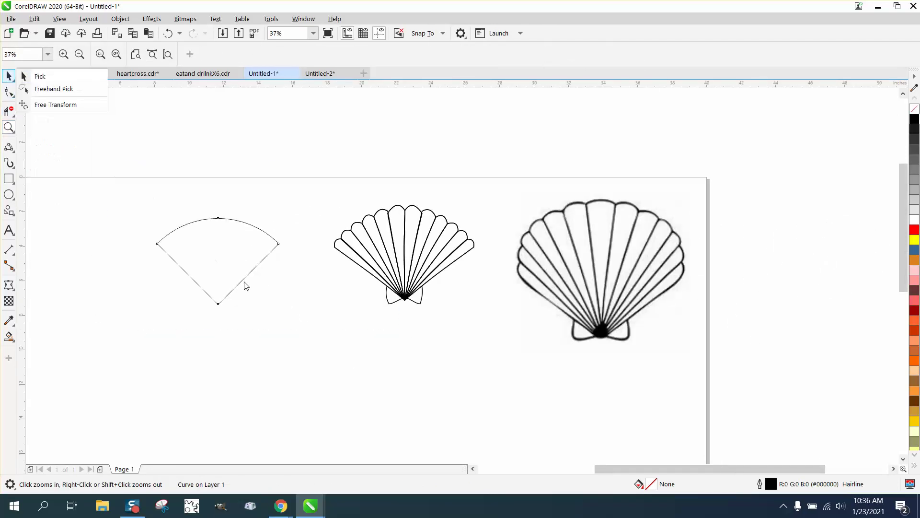
{"action": "left_click", "coordinate": [39, 76]}
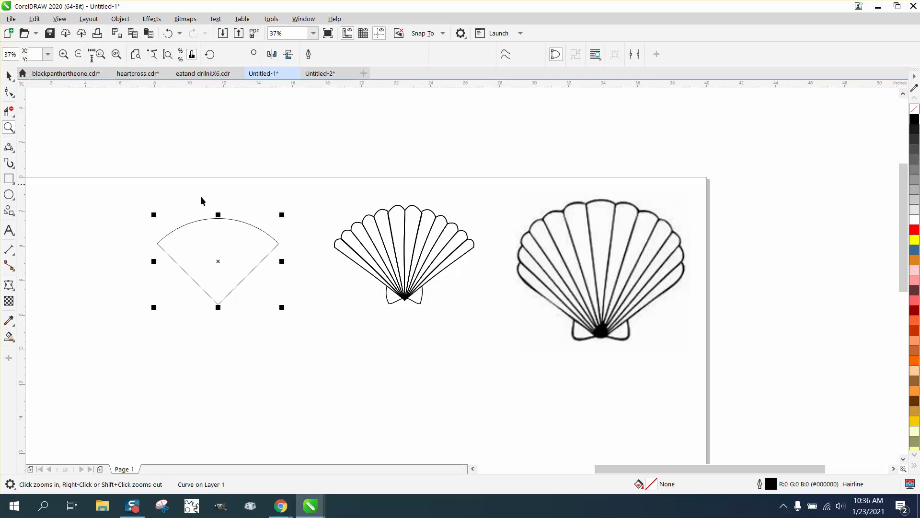
{"action": "key", "text": "ctrl+z"}
{"action": "key", "text": "F3"}
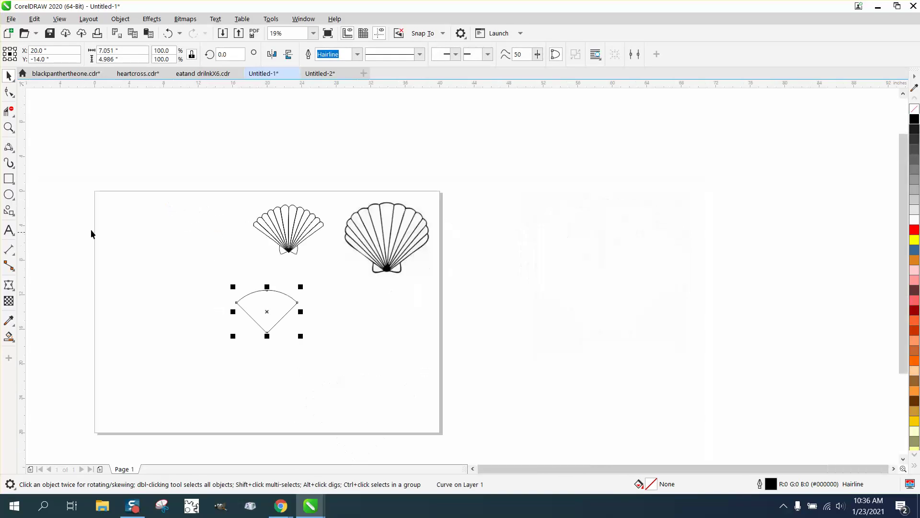
{"action": "left_click", "coordinate": [15, 128]}
{"action": "left_click_drag", "start_coordinate": [211, 266], "coordinate": [364, 338]}
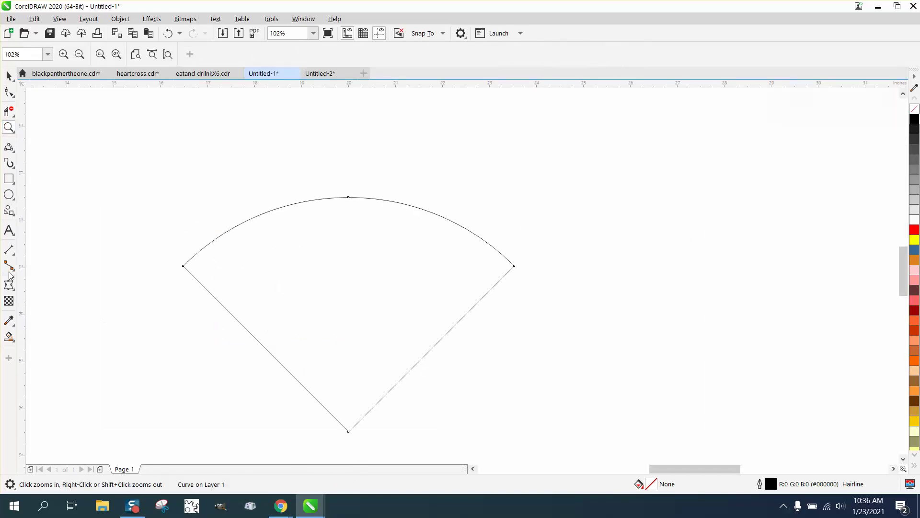
- Draw a vertical two-point line up from the wedge's bottom point
{"action": "left_click", "coordinate": [12, 150]}
{"action": "left_click", "coordinate": [42, 161]}
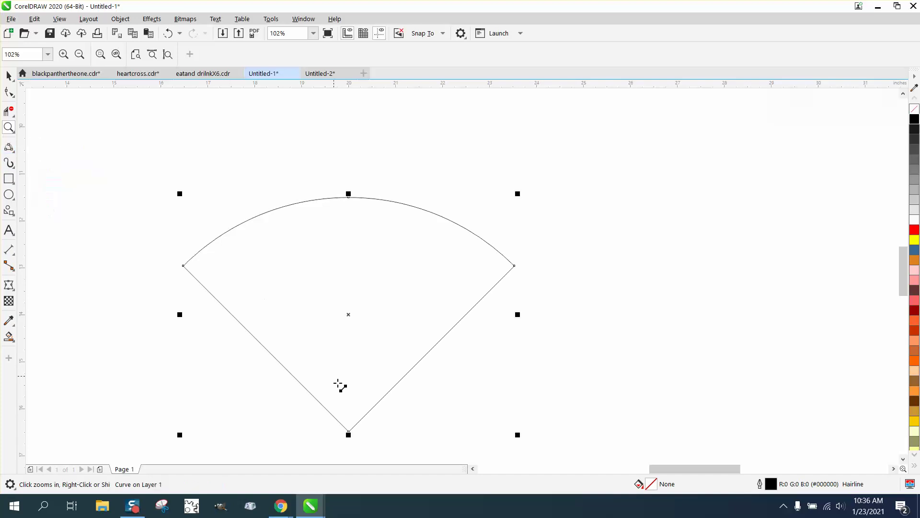
{"action": "left_click_drag", "start_coordinate": [348, 431], "coordinate": [348, 170]}
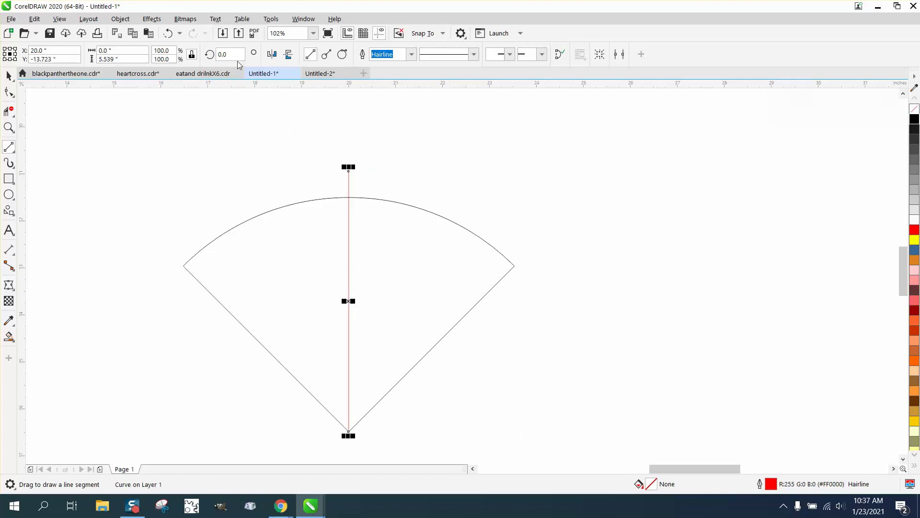
- Rotate the line 5° about its bottom point and add a copy rotated -5°
{"action": "left_click", "coordinate": [8, 77]}
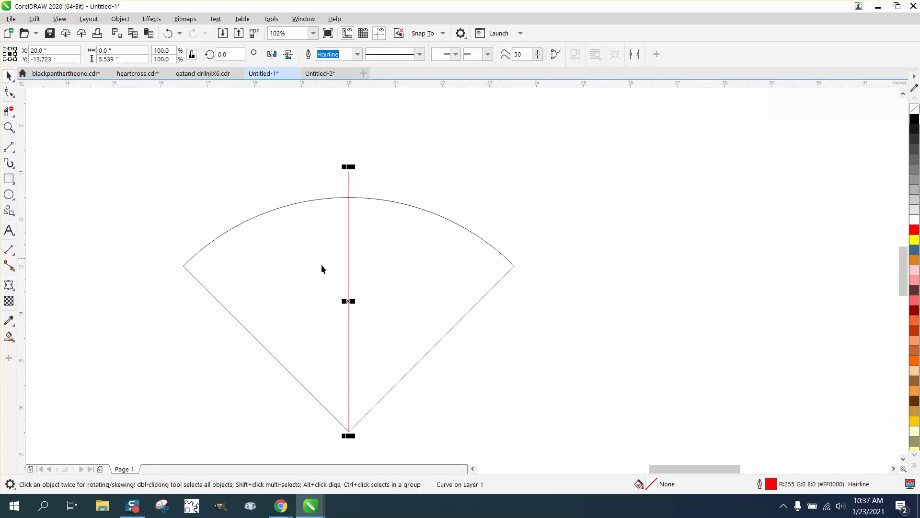
{"action": "left_click", "coordinate": [348, 302]}
{"action": "left_click_drag", "start_coordinate": [348, 301], "coordinate": [348, 431]}
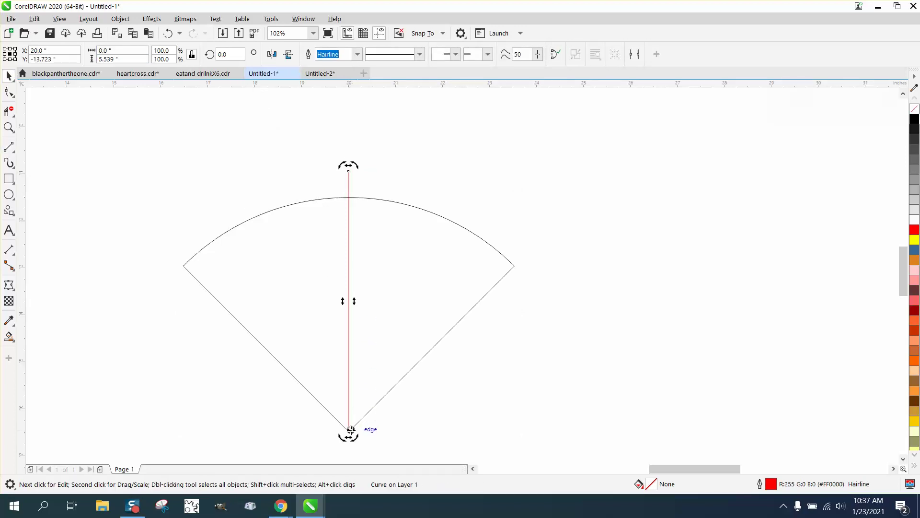
{"action": "left_click", "coordinate": [228, 54]}
{"action": "type", "text": "5"}
{"action": "key", "text": "Return"}
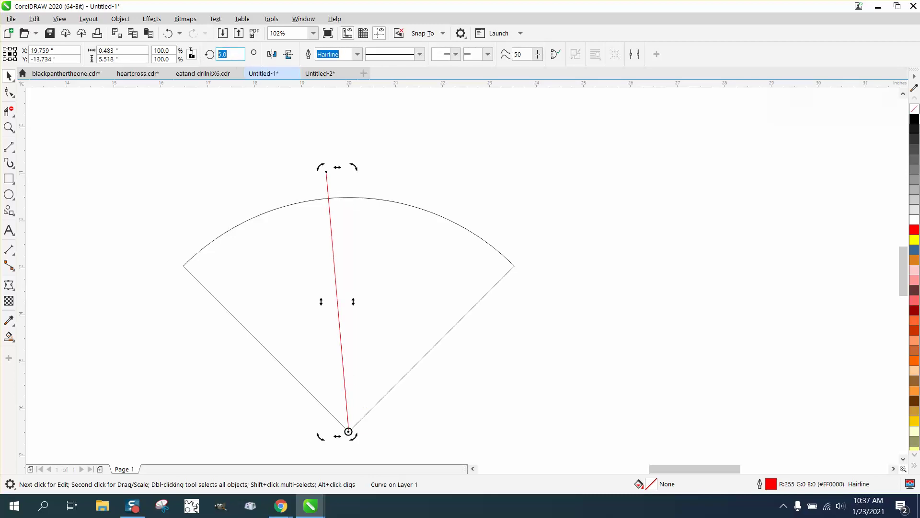
{"action": "type", "text": "-"}
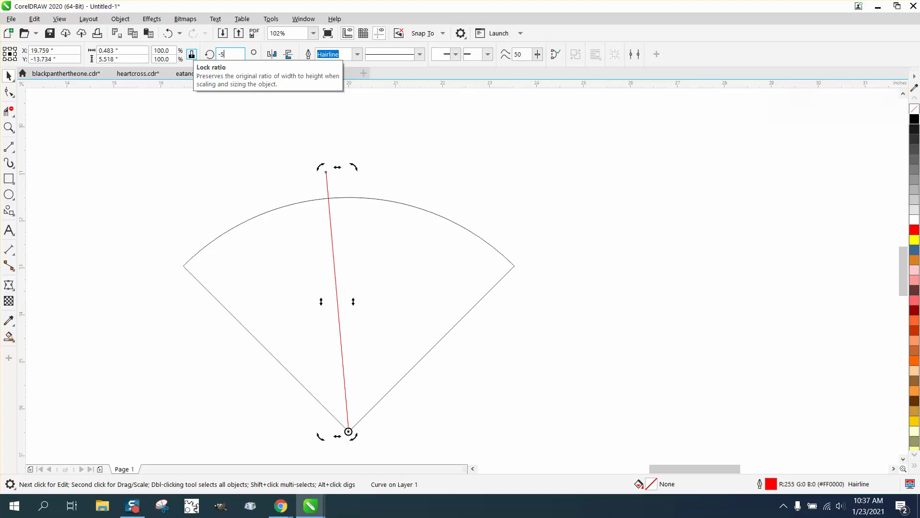
{"action": "type", "text": "5"}
{"action": "key", "text": "Return"}
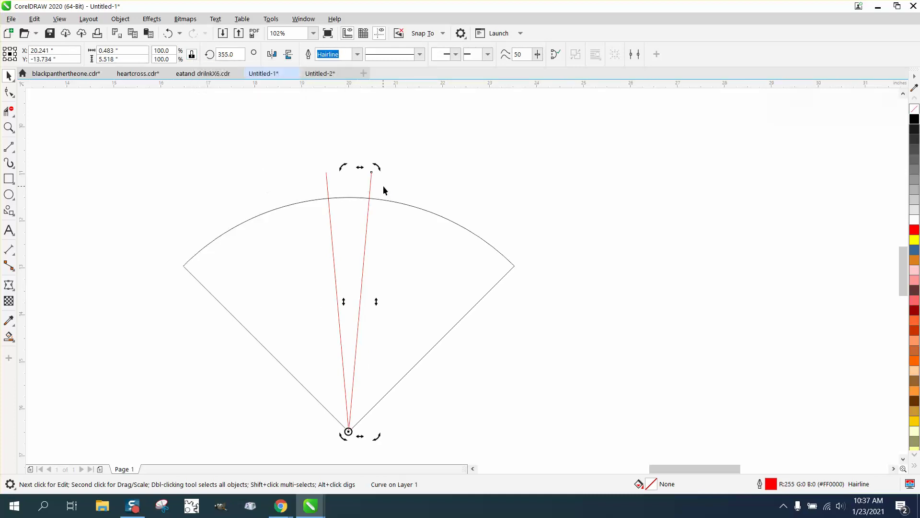
- Move both red centre lines aside to X 30
{"action": "left_click_drag", "start_coordinate": [290, 157], "coordinate": [313, 260]}
{"action": "left_click_drag", "start_coordinate": [426, 438], "coordinate": [429, 444]}
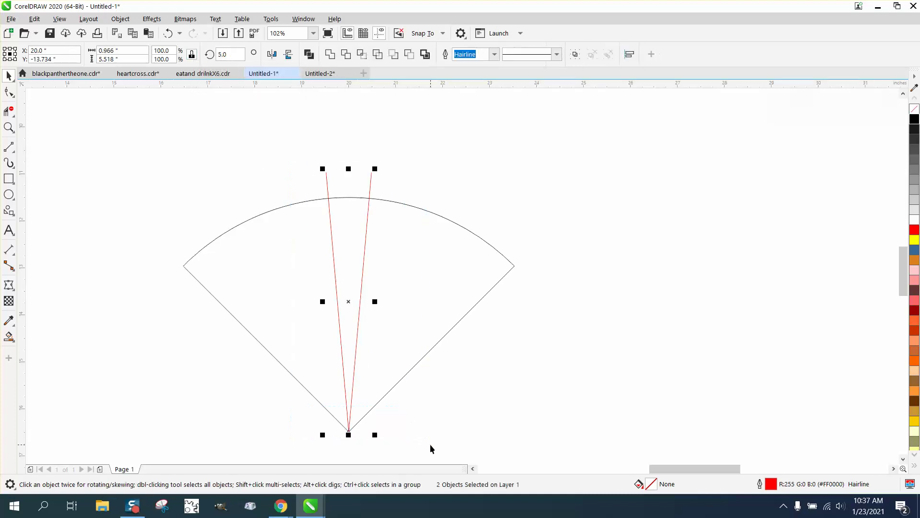
{"action": "type", "text": "30"}
{"action": "key", "text": "Return"}
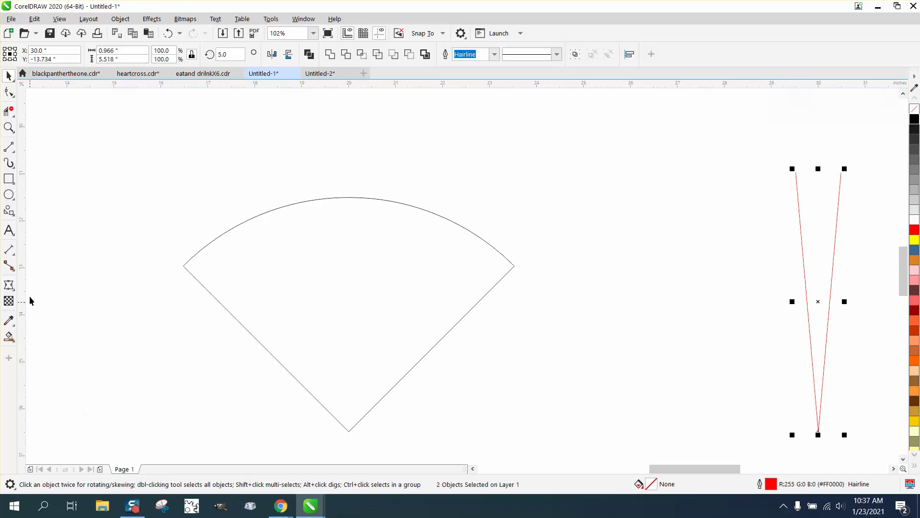
- Draw a line from the fan's bottom point to its right corner and rotate it 7°
{"action": "left_click", "coordinate": [12, 150]}
{"action": "left_click", "coordinate": [52, 161]}
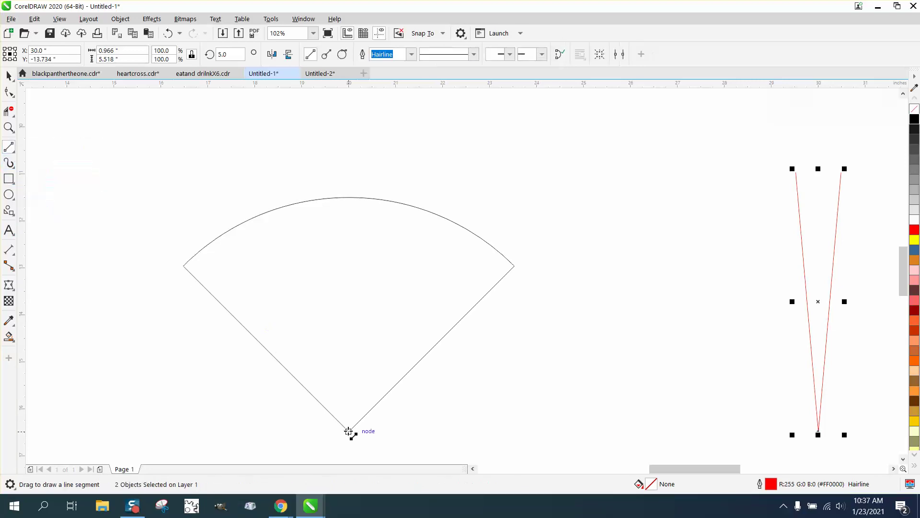
{"action": "left_click_drag", "start_coordinate": [349, 431], "coordinate": [514, 266]}
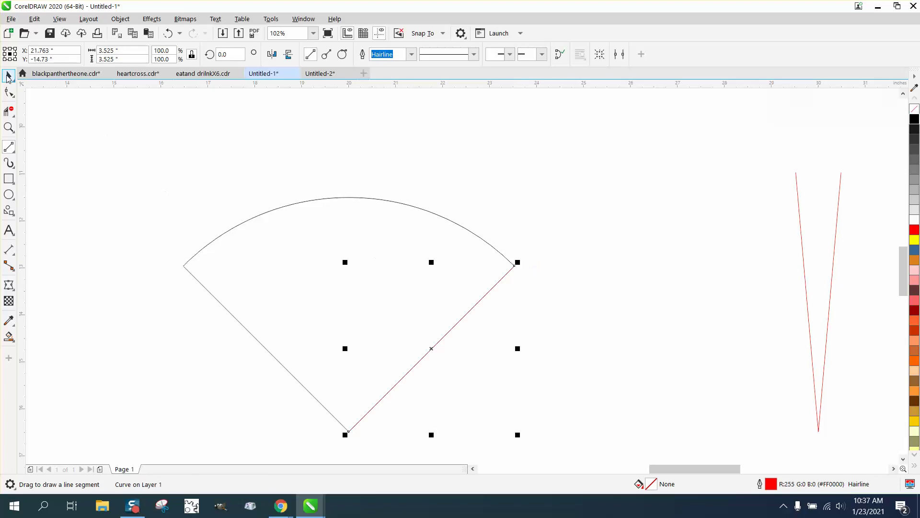
{"action": "left_click", "coordinate": [8, 75]}
{"action": "left_click", "coordinate": [430, 347]}
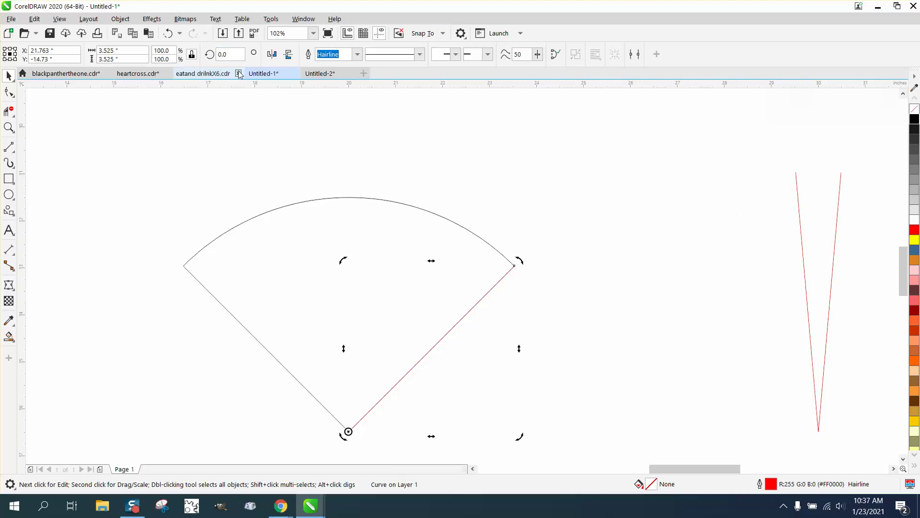
{"action": "type", "text": "7"}
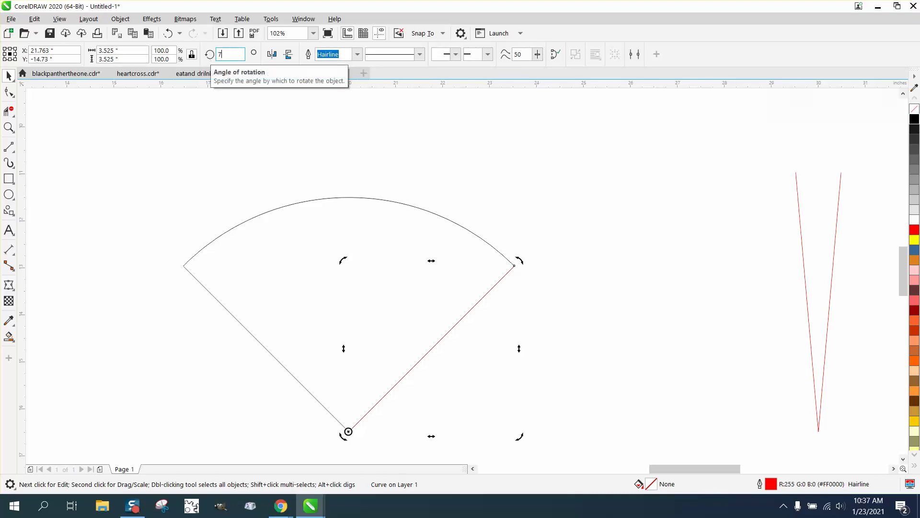
{"action": "key", "text": "Return"}
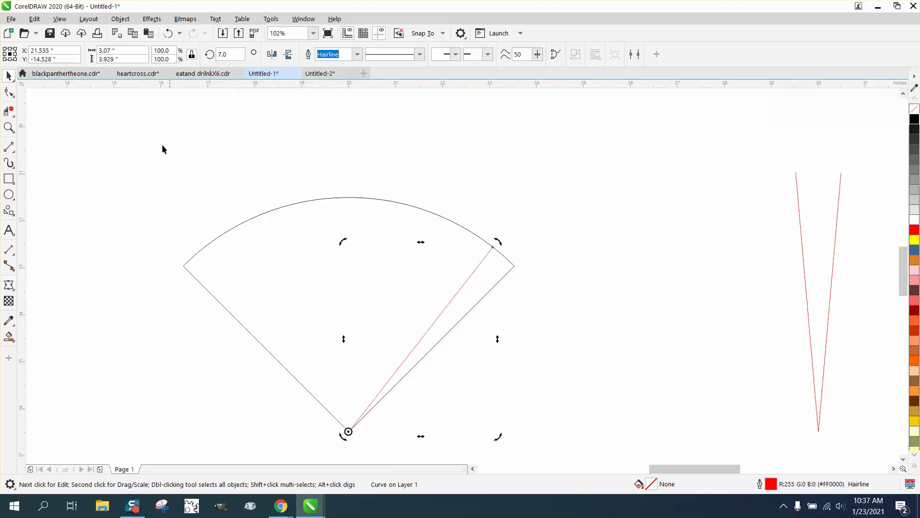
- Move the two red centre lines back onto the fan
{"action": "scroll", "coordinate": [50, 94], "scroll_direction": "down", "scroll_amount": 2}
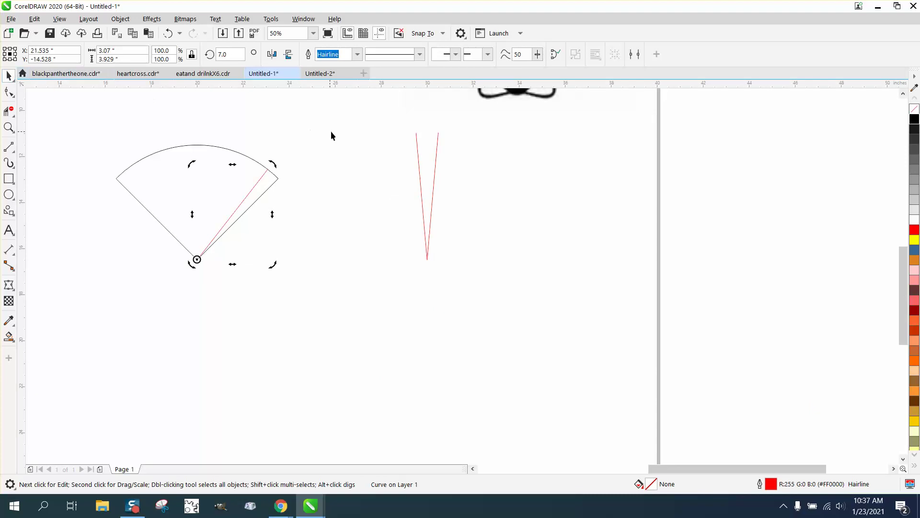
{"action": "left_click_drag", "start_coordinate": [363, 122], "coordinate": [510, 289]}
{"action": "key", "text": "p"}
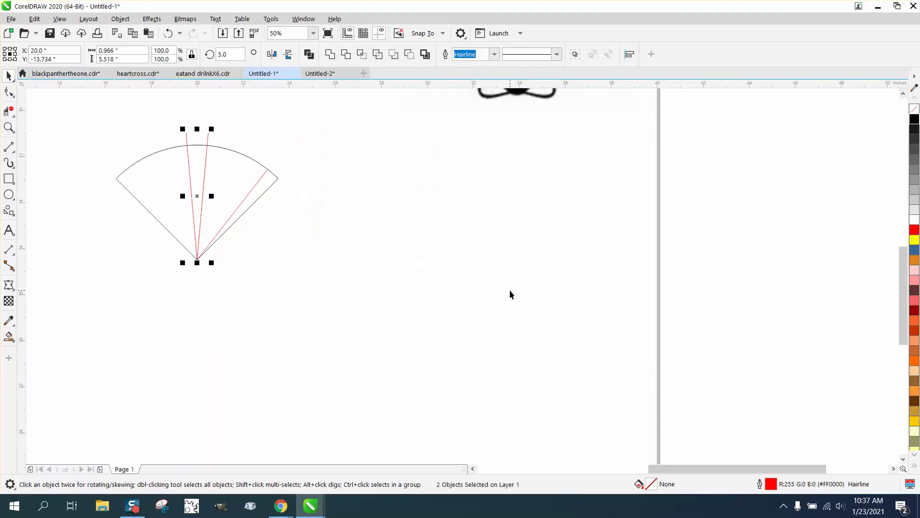
{"action": "left_click", "coordinate": [9, 127]}
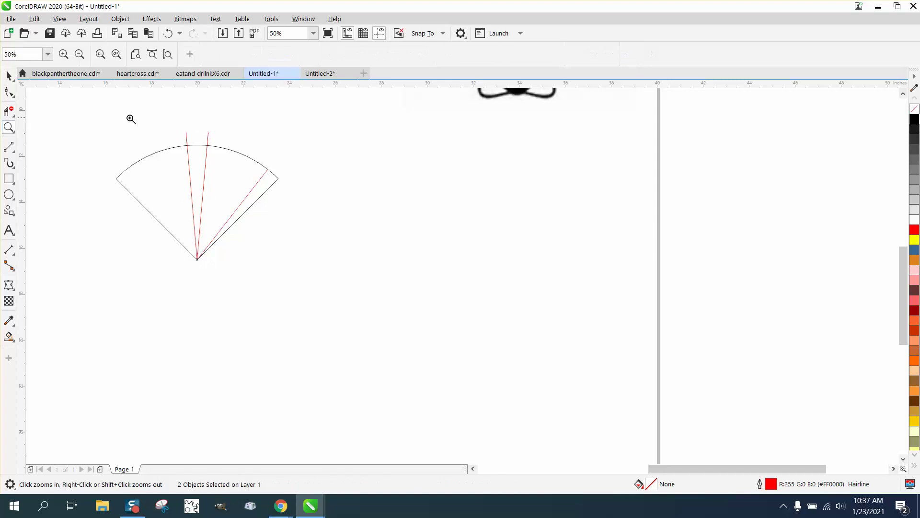
- Smart Fill the slice between the centre lines black and move it right of the fan
{"action": "left_click", "coordinate": [249, 218]}
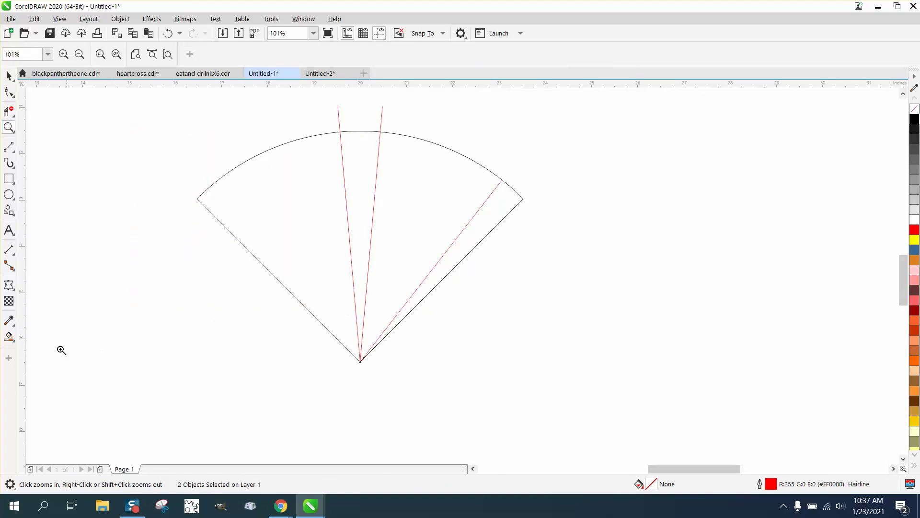
{"action": "left_click", "coordinate": [9, 337]}
{"action": "left_click", "coordinate": [351, 191]}
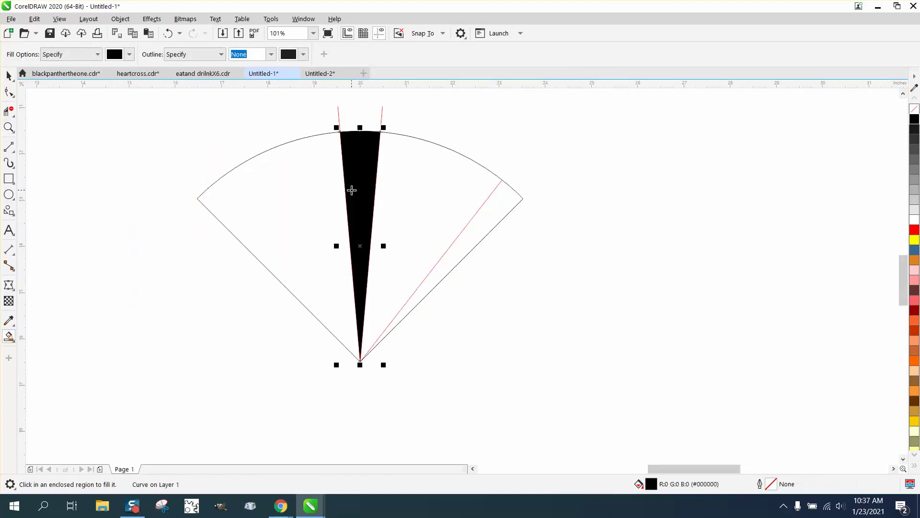
{"action": "key", "text": "Right"}
- Undo the oversized right-side fill and extend the angled line's end onto the arc
{"action": "left_click", "coordinate": [498, 219]}
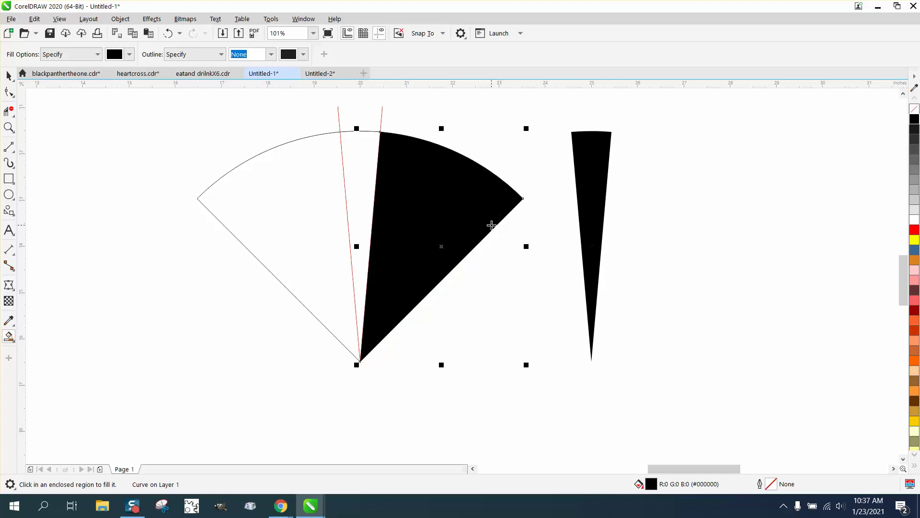
{"action": "left_click", "coordinate": [167, 34]}
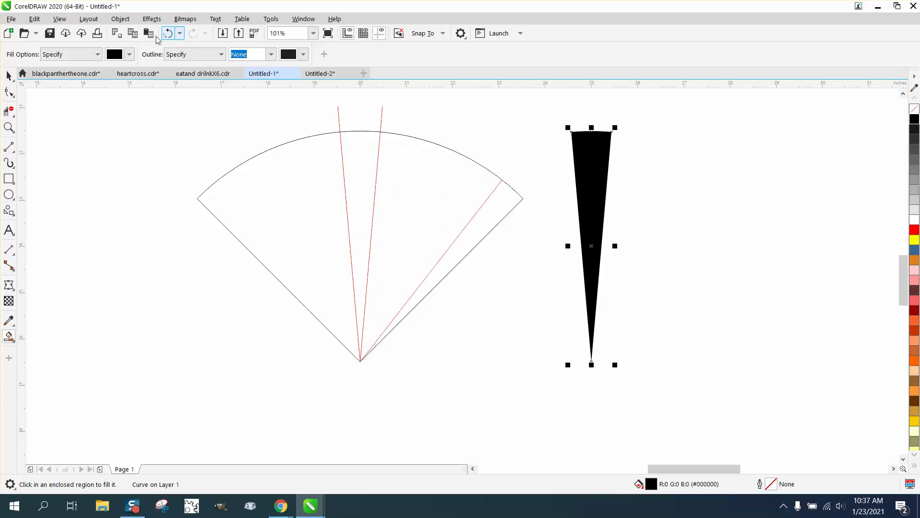
{"action": "left_click", "coordinate": [9, 126]}
{"action": "left_click_drag", "start_coordinate": [483, 167], "coordinate": [551, 234]}
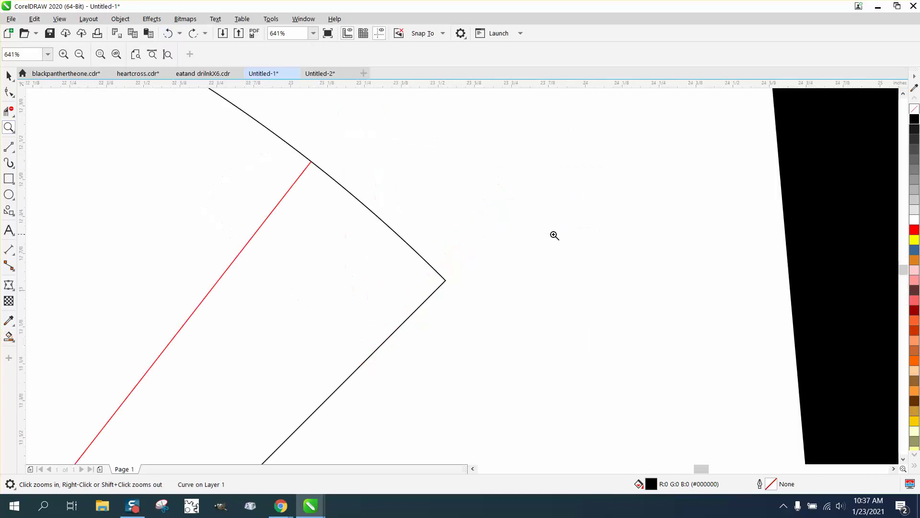
{"action": "left_click_drag", "start_coordinate": [302, 155], "coordinate": [335, 176]}
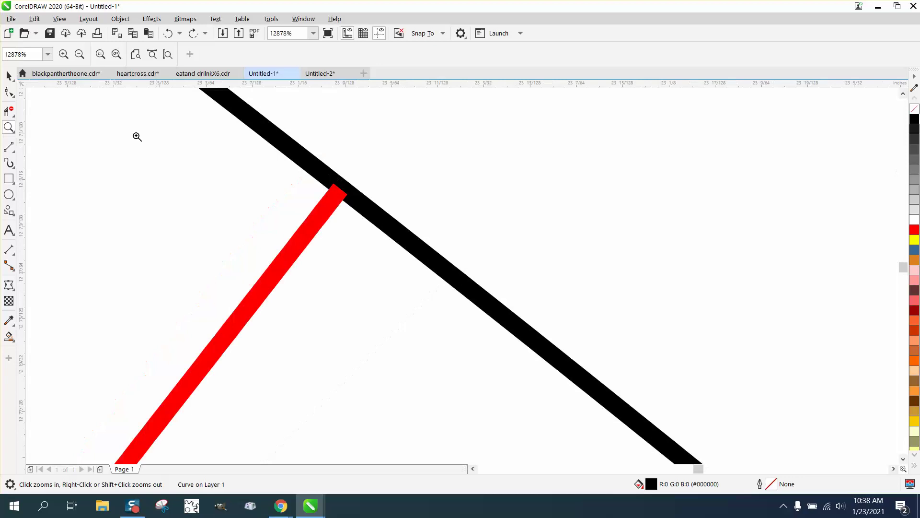
{"action": "left_click", "coordinate": [9, 92]}
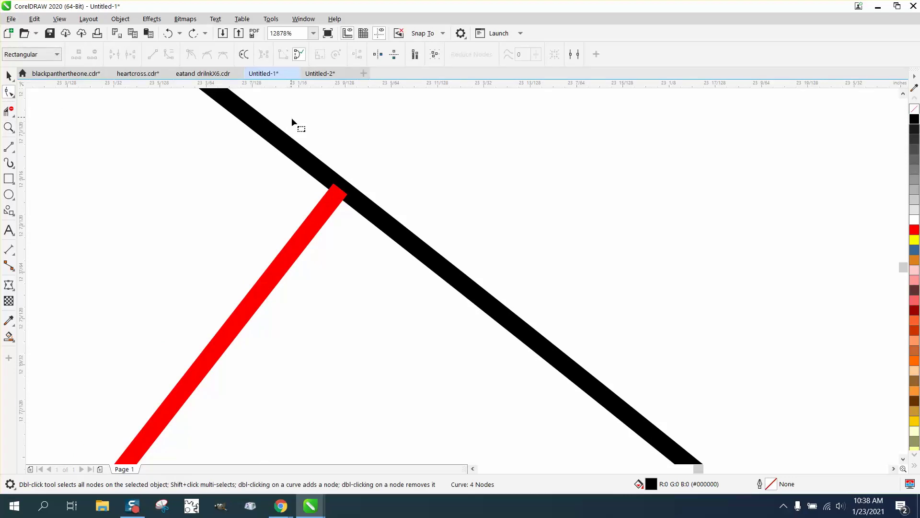
{"action": "left_click", "coordinate": [340, 193]}
{"action": "left_click_drag", "start_coordinate": [339, 193], "coordinate": [346, 181]}
- Smart Fill the narrow sliver along the fan's right edge black
{"action": "scroll", "coordinate": [247, 140], "scroll_direction": "down", "scroll_amount": 3}
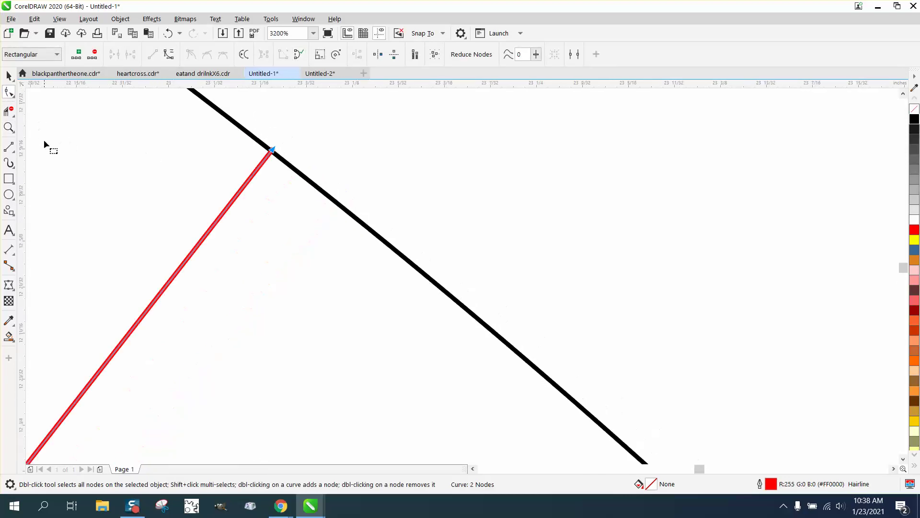
{"action": "scroll", "coordinate": [44, 190], "scroll_direction": "down", "scroll_amount": 2}
{"action": "left_click", "coordinate": [9, 335]}
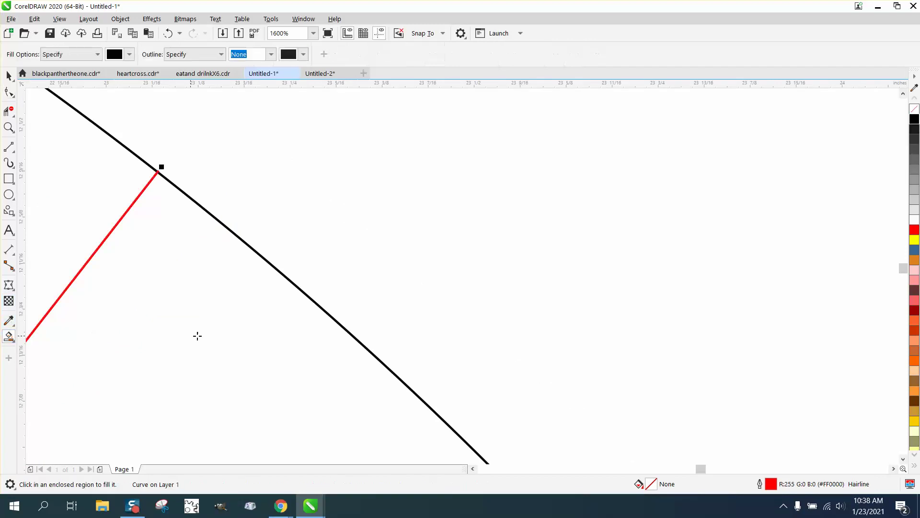
{"action": "left_click", "coordinate": [198, 335]}
{"action": "scroll", "coordinate": [235, 214], "scroll_direction": "down", "scroll_amount": 4}
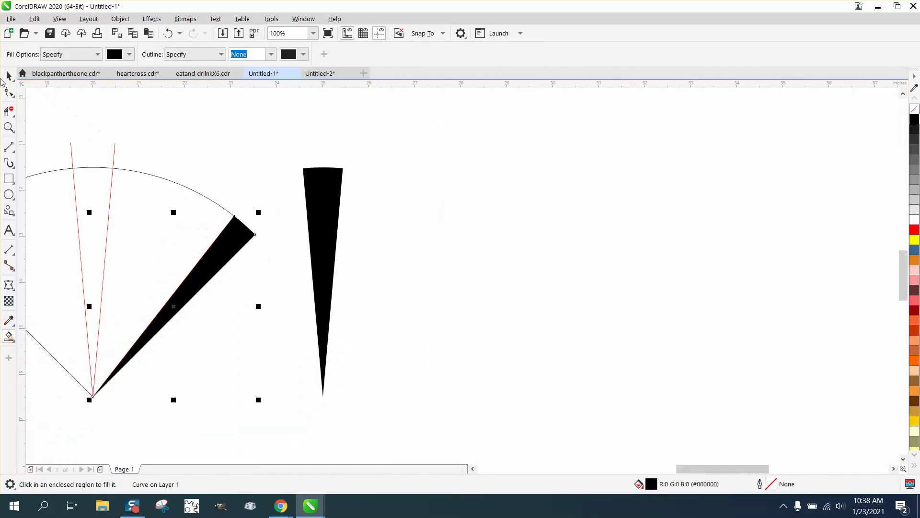
- Move the new wedge beside the first, then delete the fan outline and red lines
{"action": "left_click", "coordinate": [8, 75]}
{"action": "key", "text": "shift+Right"}
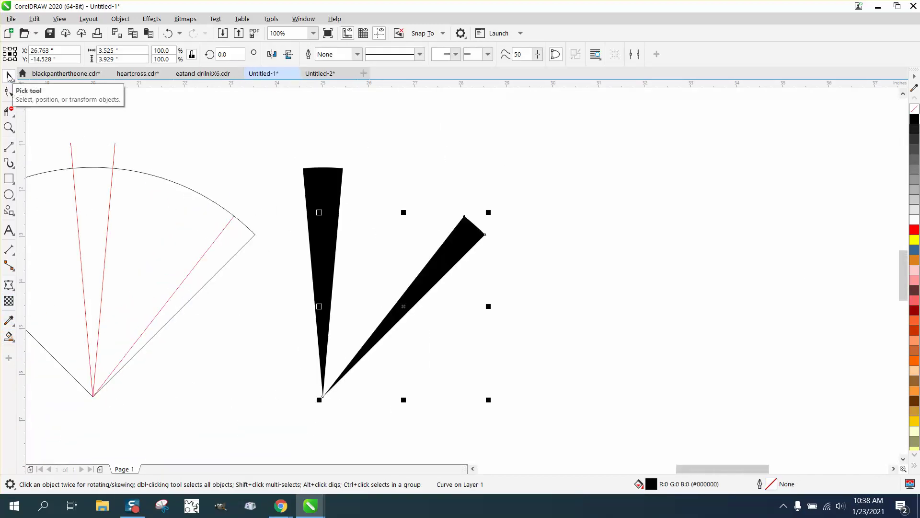
{"action": "scroll", "coordinate": [128, 159], "scroll_direction": "down", "scroll_amount": 1}
{"action": "scroll", "coordinate": [127, 159], "scroll_direction": "down", "scroll_amount": 1}
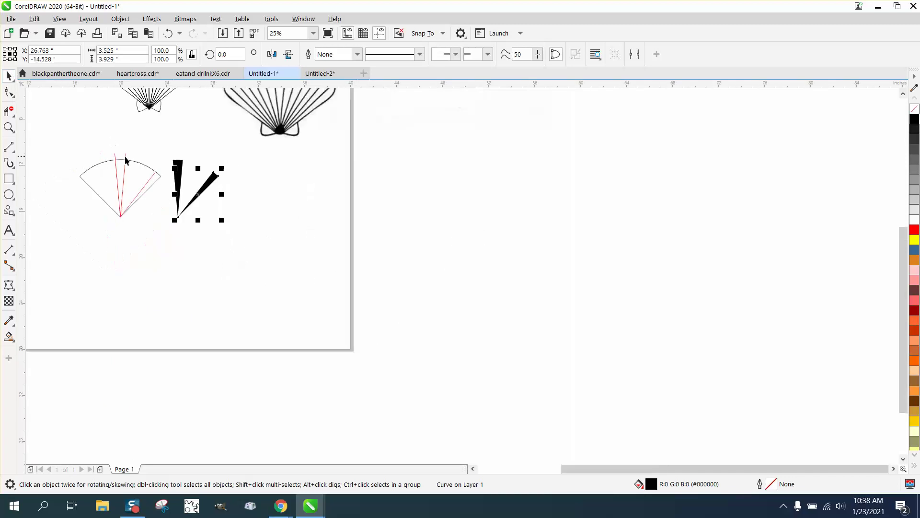
{"action": "left_click_drag", "start_coordinate": [66, 139], "coordinate": [173, 233]}
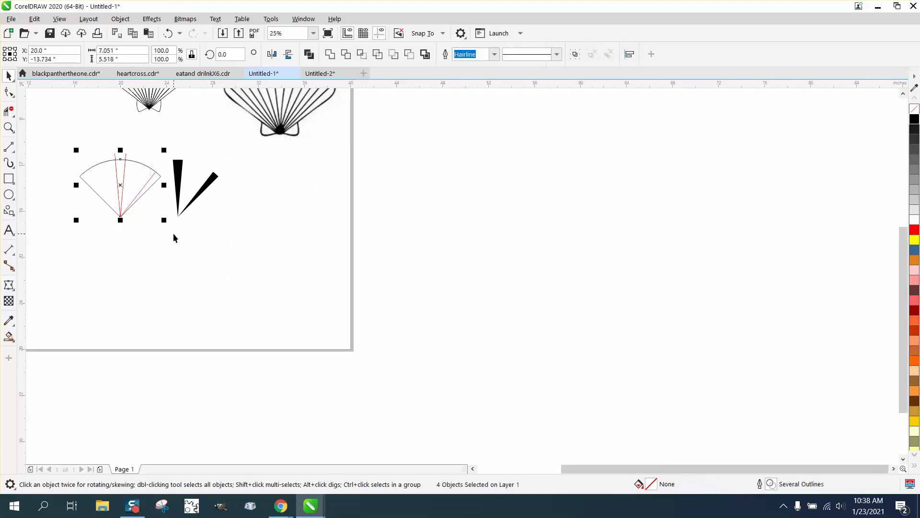
{"action": "key", "text": "Delete"}
- Shift both black wedges left and give them no fill with a black hairline outline
{"action": "left_click_drag", "start_coordinate": [171, 151], "coordinate": [242, 221]}
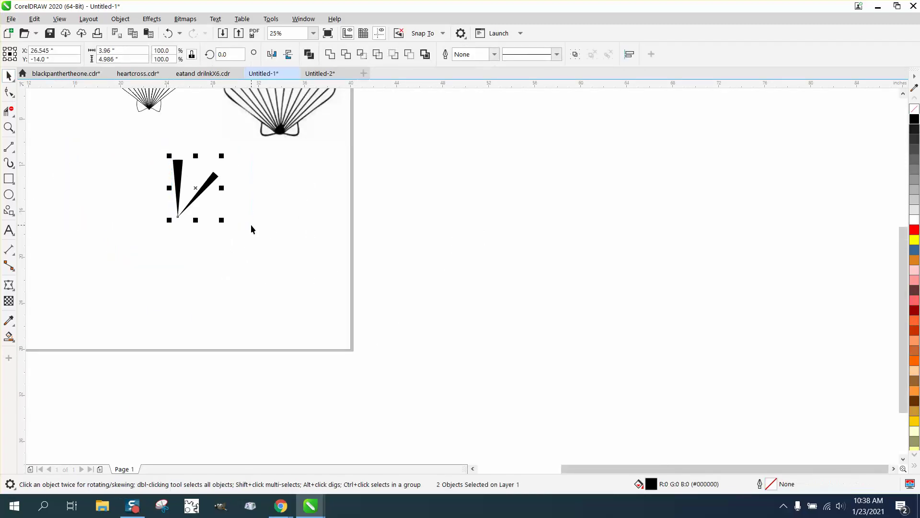
{"action": "key", "text": "Left"}
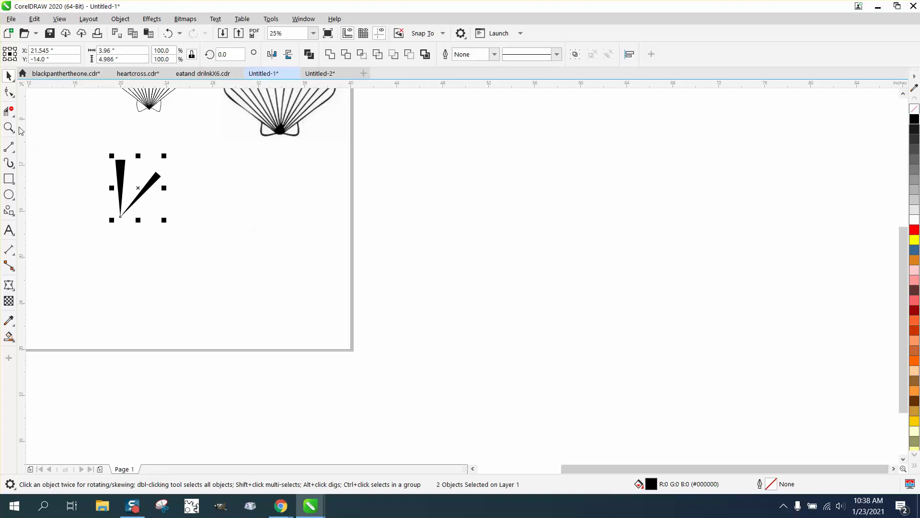
{"action": "key", "text": "z"}
{"action": "left_click_drag", "start_coordinate": [86, 148], "coordinate": [180, 231]}
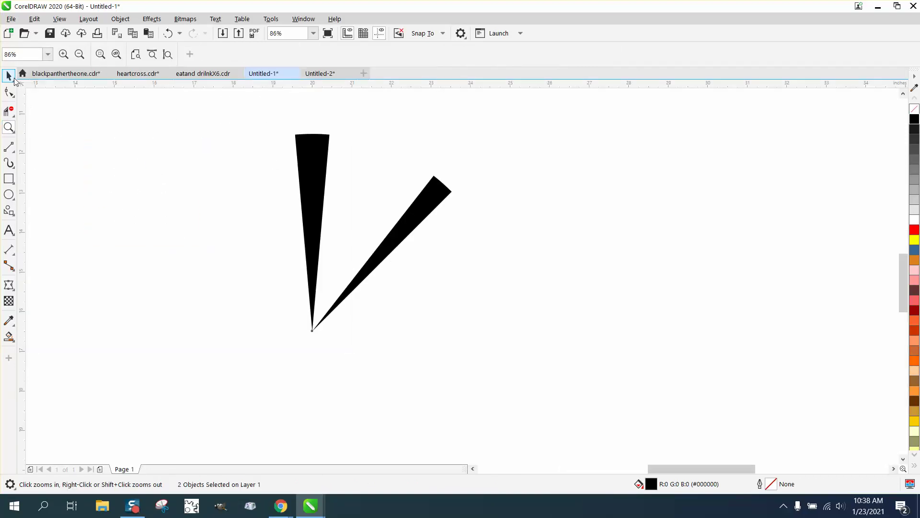
{"action": "left_click", "coordinate": [9, 76]}
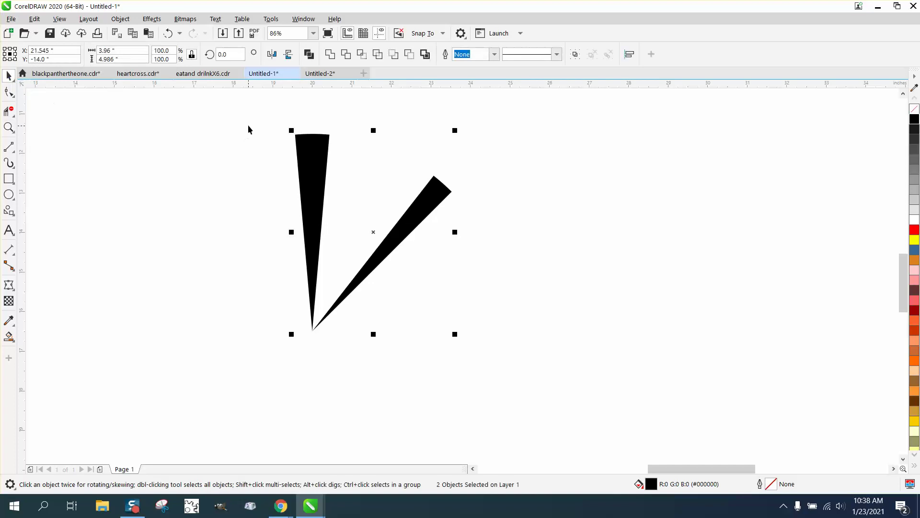
{"action": "left_click", "coordinate": [915, 111]}
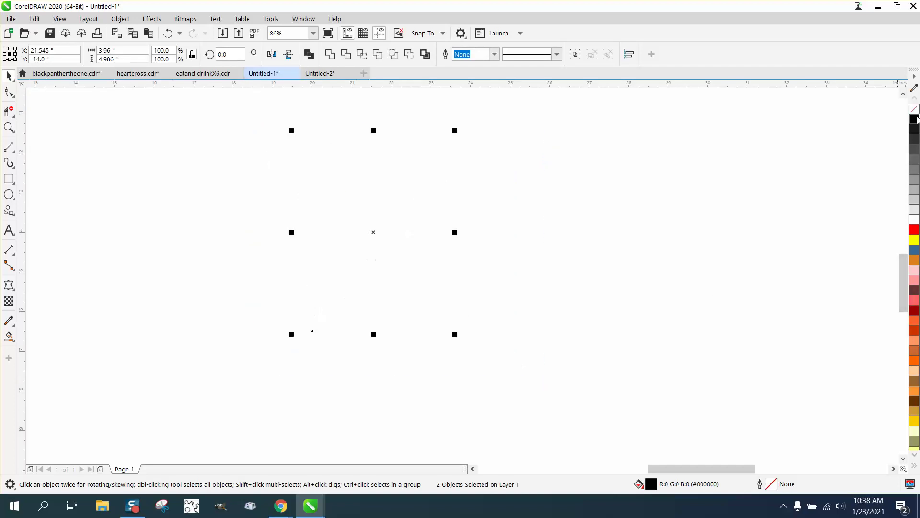
{"action": "right_click", "coordinate": [914, 119]}
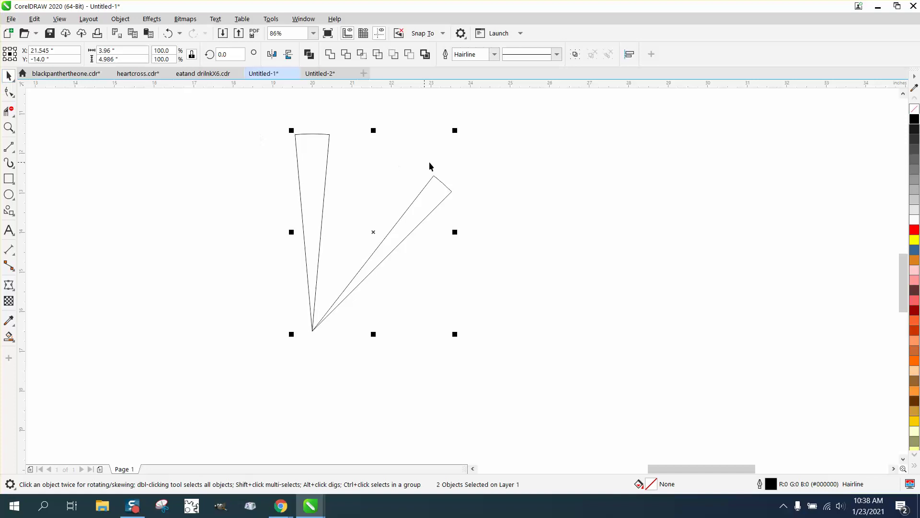
- Try an 8° rotation on the right wedge, then undo the misplaced result
{"action": "left_click", "coordinate": [447, 190]}
{"action": "left_click", "coordinate": [446, 187]}
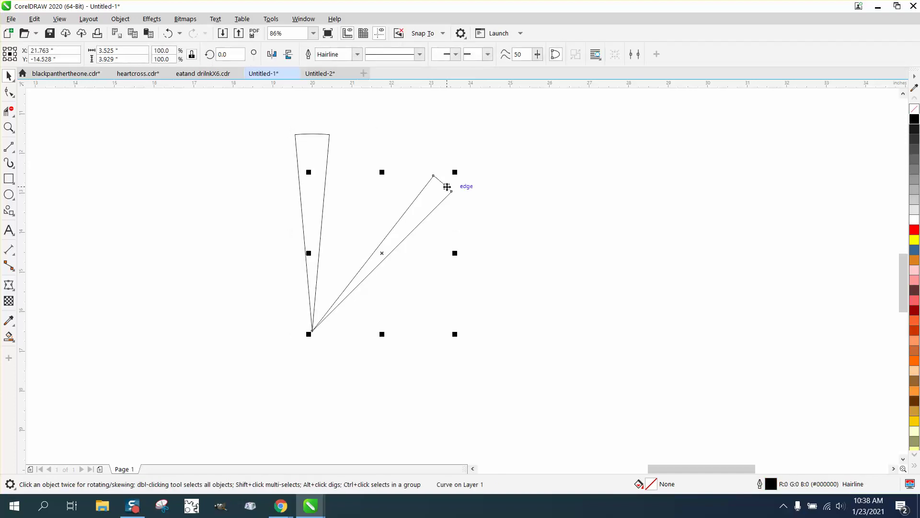
{"action": "left_click", "coordinate": [231, 54]}
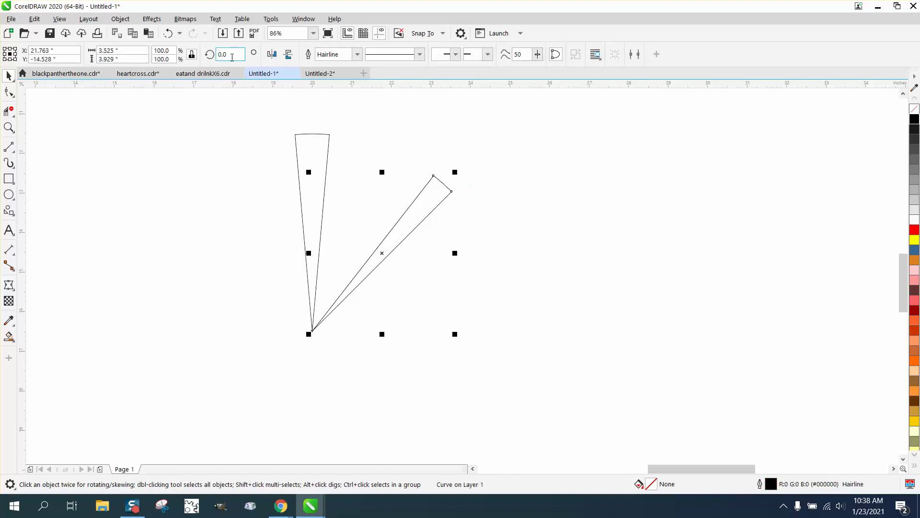
{"action": "type", "text": "8"}
{"action": "key", "text": "Return"}
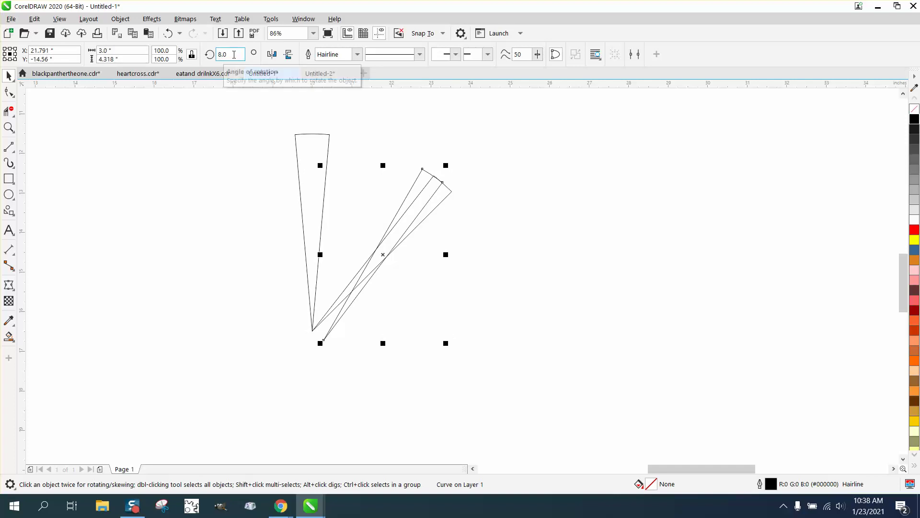
{"action": "left_click", "coordinate": [168, 33]}
- Move the wedge's rotation centre to its bottom tip and add an 8° rotated copy
{"action": "left_click", "coordinate": [384, 253]}
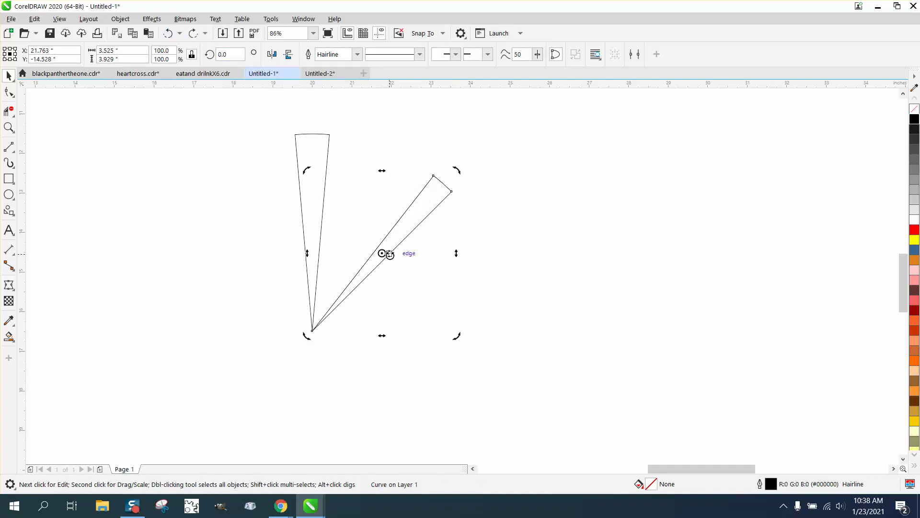
{"action": "left_click_drag", "start_coordinate": [389, 254], "coordinate": [312, 330]}
{"action": "type", "text": "8"}
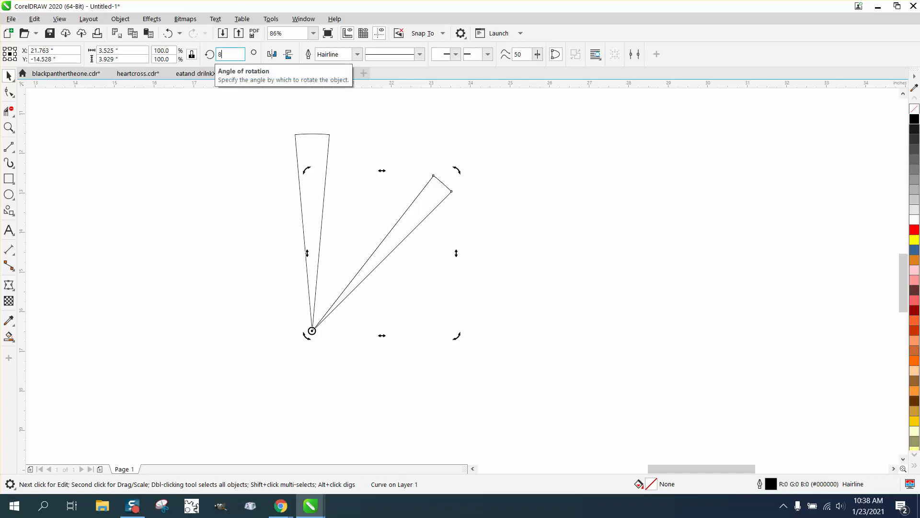
{"action": "key", "text": "Return"}
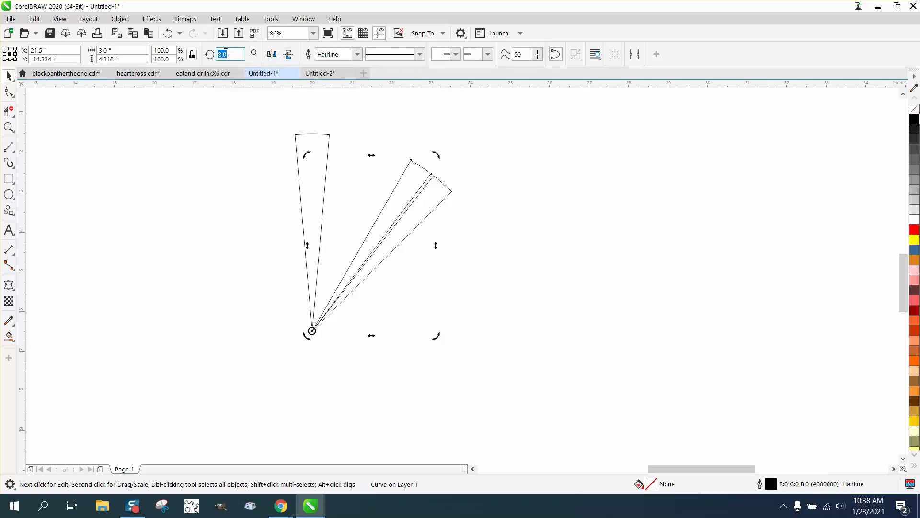
- Discard an 8.5° attempt and repeat the 8° rotated copy twice to complete the fan
{"action": "type", "text": "8."}
{"action": "left_click", "coordinate": [388, 229]}
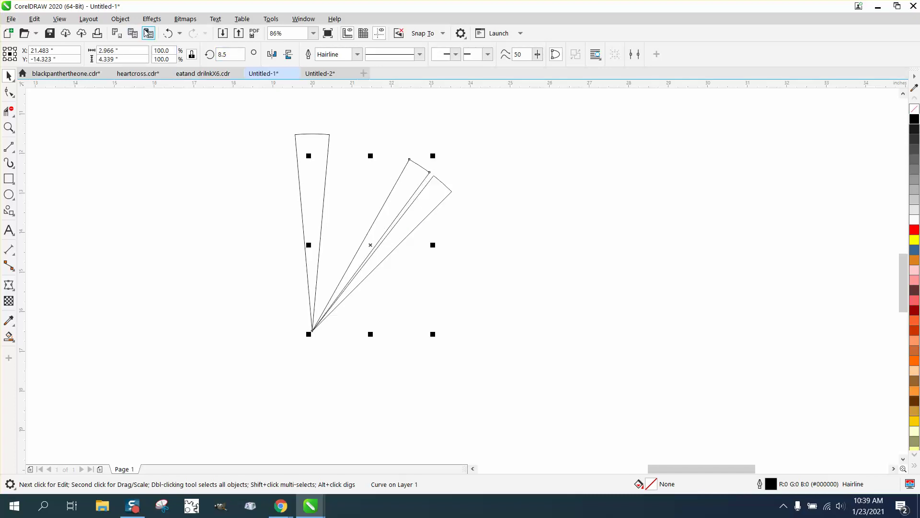
{"action": "left_click", "coordinate": [168, 33]}
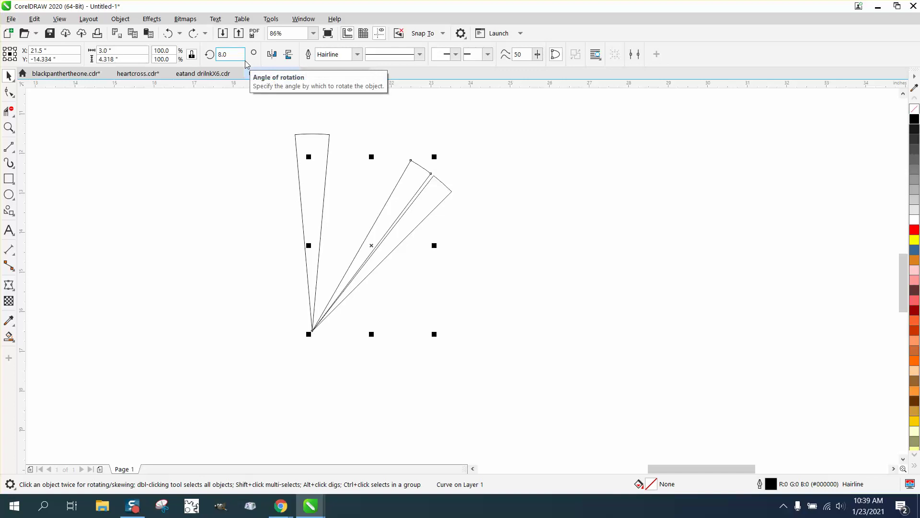
{"action": "key", "text": "ctrl+d"}
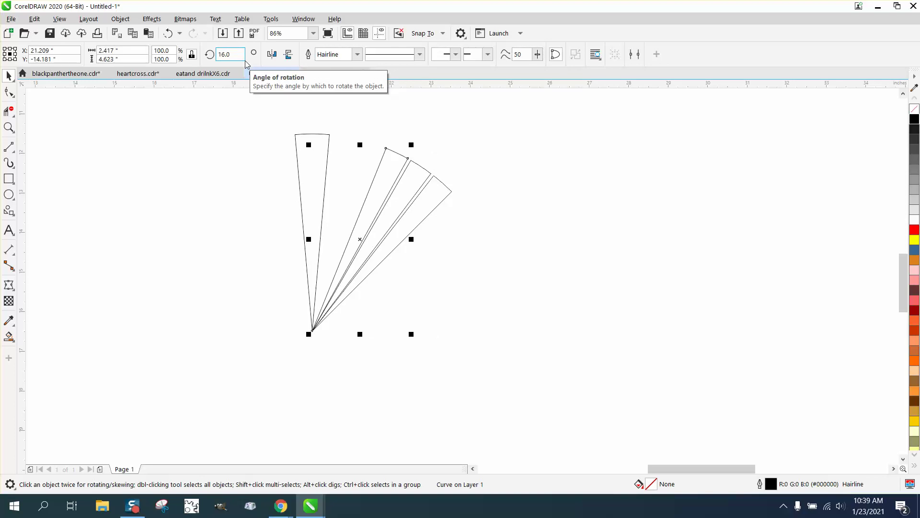
{"action": "key", "text": "ctrl+d"}
{"action": "key", "text": "ctrl+d"}
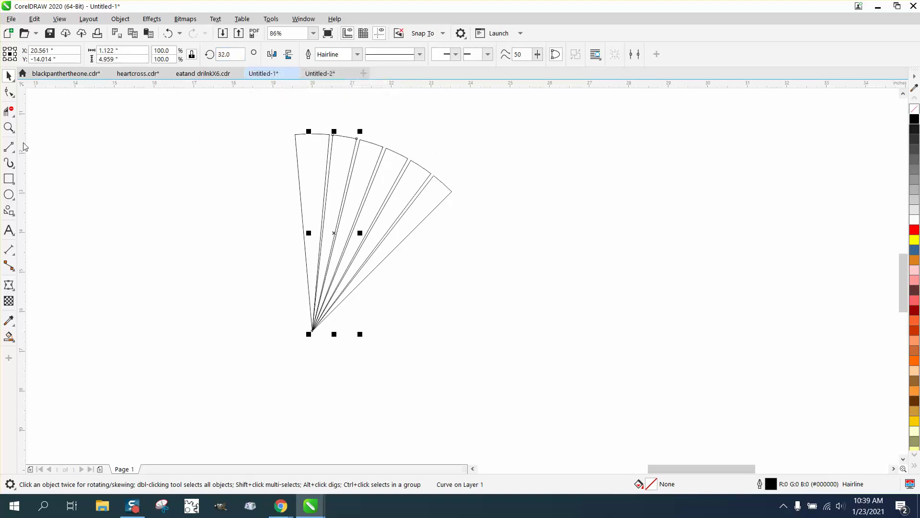
- Snap the stray top corners of the second and sixth wedges onto their neighbours
{"action": "left_click_drag", "start_coordinate": [236, 105], "coordinate": [550, 364]}
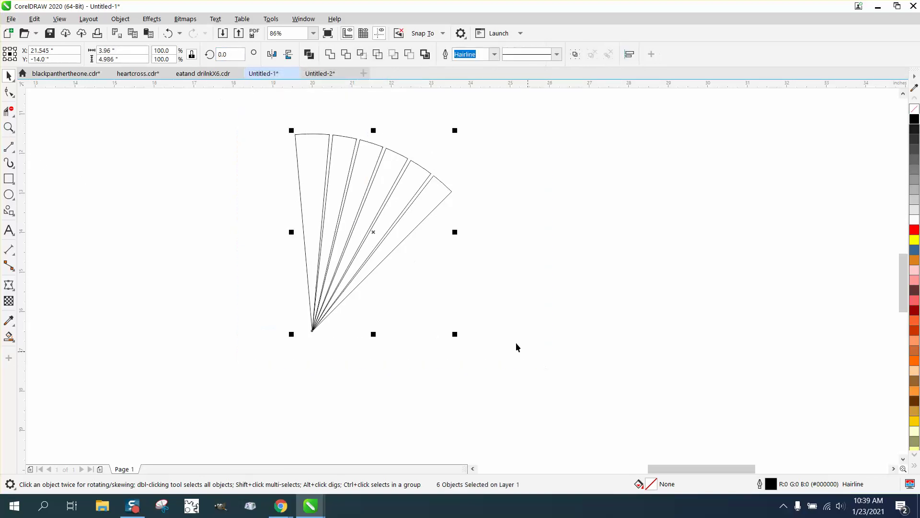
{"action": "left_click", "coordinate": [9, 127]}
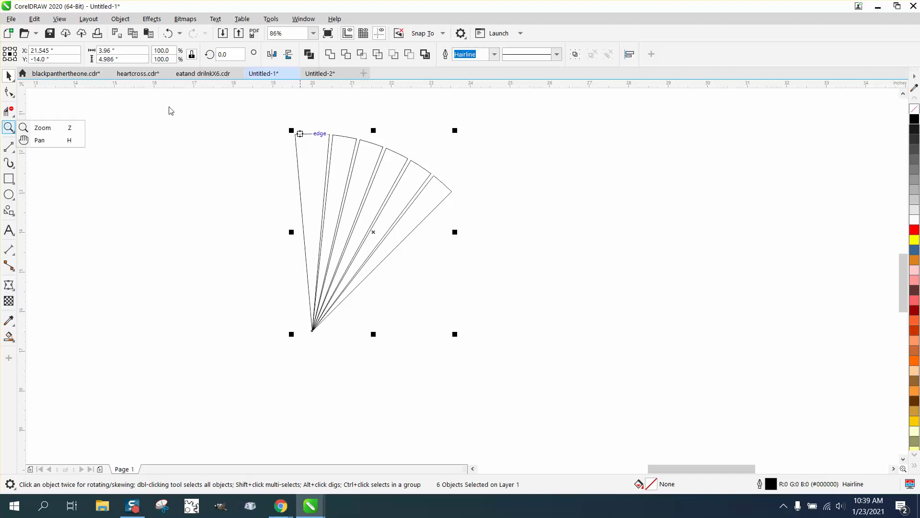
{"action": "left_click", "coordinate": [68, 127]}
{"action": "left_click_drag", "start_coordinate": [270, 117], "coordinate": [598, 403]}
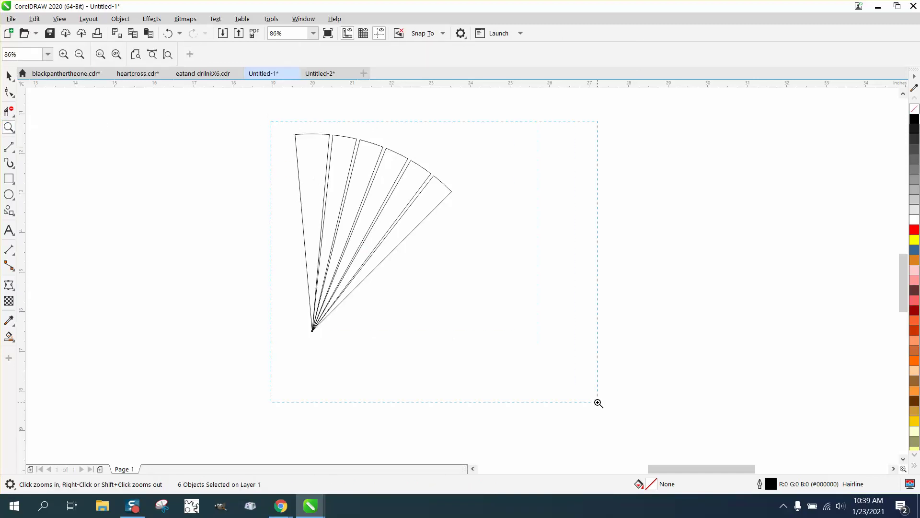
{"action": "left_click", "coordinate": [9, 92]}
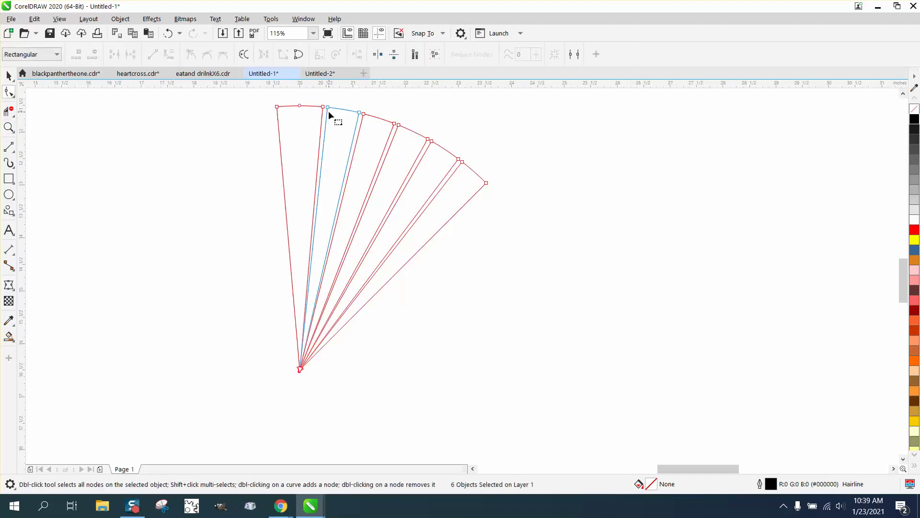
{"action": "left_click_drag", "start_coordinate": [327, 107], "coordinate": [428, 139]}
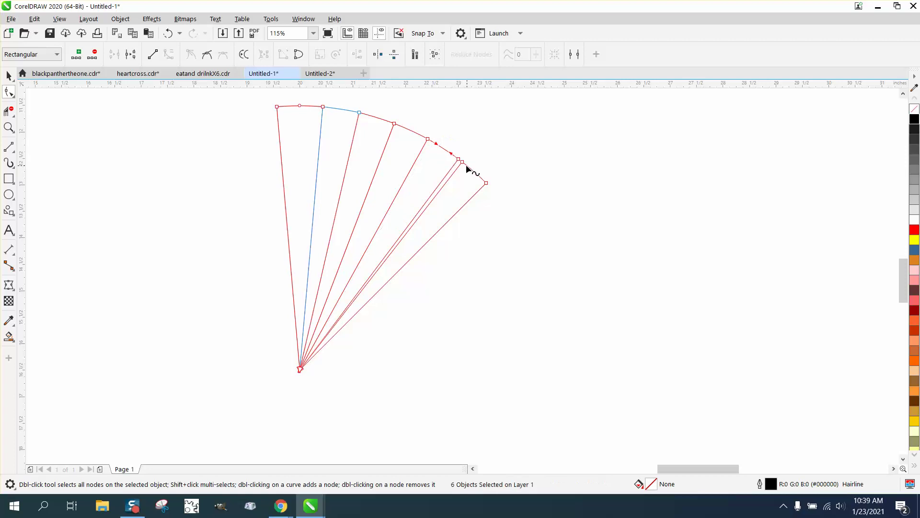
{"action": "left_click_drag", "start_coordinate": [464, 164], "coordinate": [459, 159]}
- Return to the Pick tool and zoom to frame the finished fan
{"action": "left_click", "coordinate": [9, 75]}
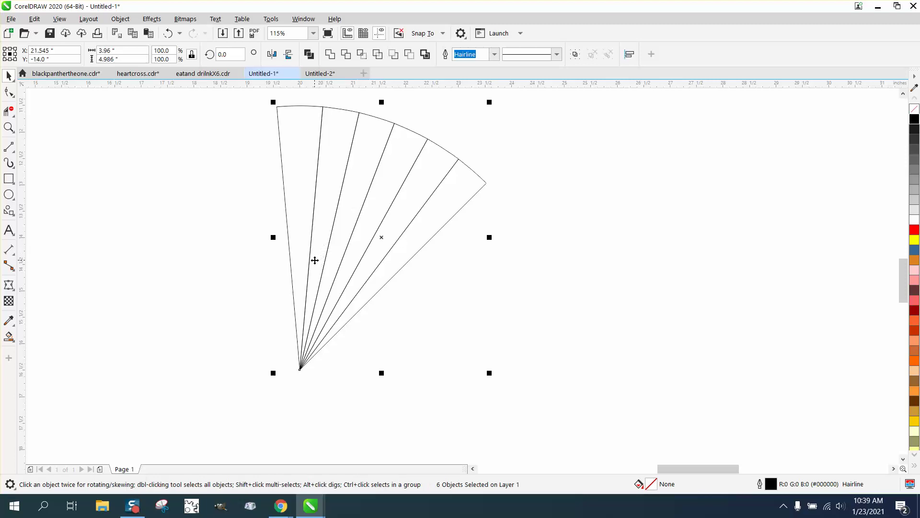
{"action": "scroll", "coordinate": [314, 261], "scroll_direction": "down", "scroll_amount": 2}
{"action": "left_click", "coordinate": [8, 127]}
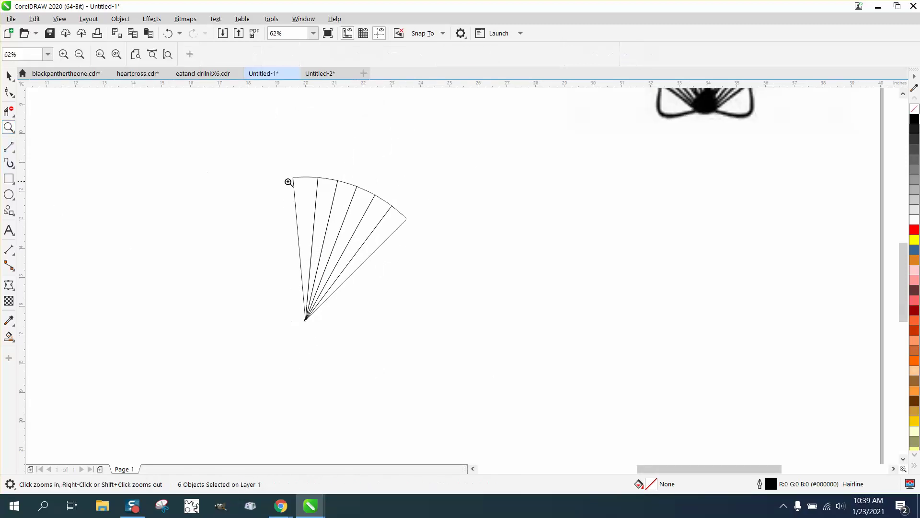
{"action": "left_click_drag", "start_coordinate": [269, 158], "coordinate": [496, 390]}
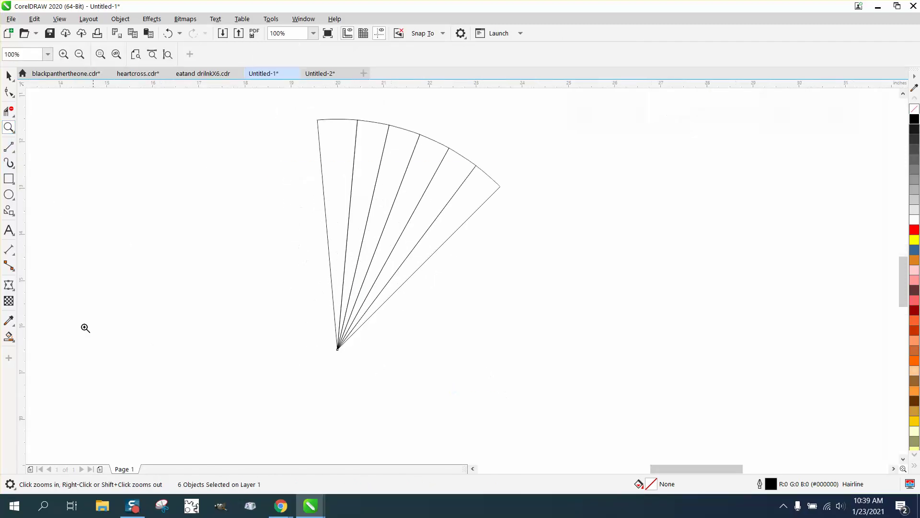
- Zoom in on the fan's top and draw a 3-point scallop arc over the rightmost wedge
{"action": "left_click", "coordinate": [13, 149]}
{"action": "mouse_move", "coordinate": [17, 163]}
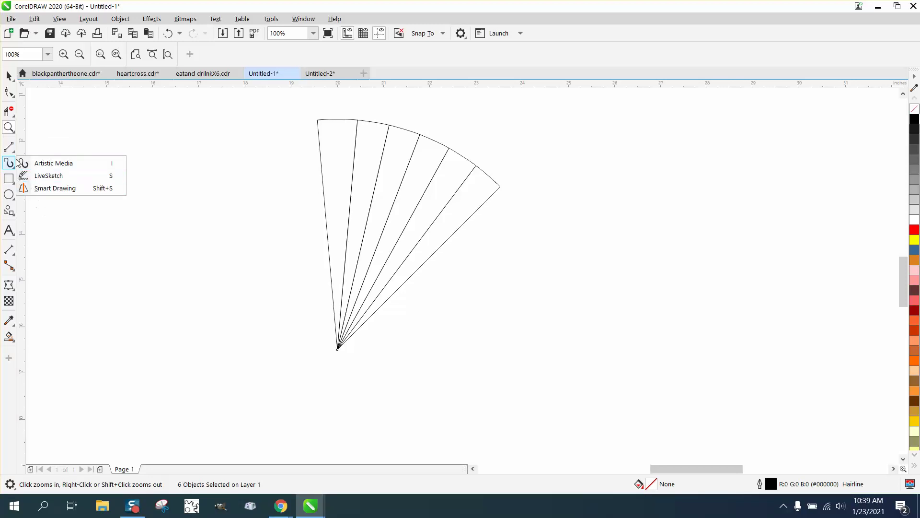
{"action": "mouse_move", "coordinate": [10, 148]}
{"action": "left_click", "coordinate": [47, 222]}
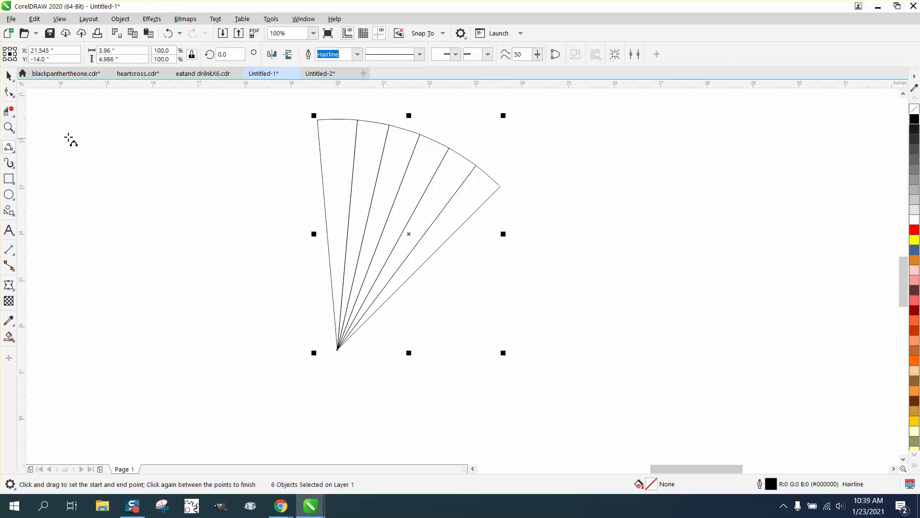
{"action": "left_click", "coordinate": [9, 127]}
{"action": "left_click_drag", "start_coordinate": [314, 114], "coordinate": [534, 299]}
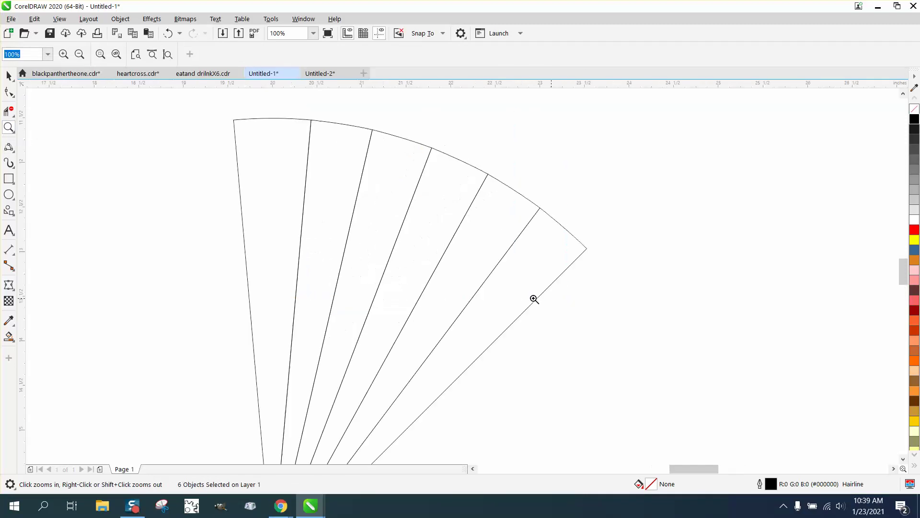
{"action": "left_click", "coordinate": [10, 147]}
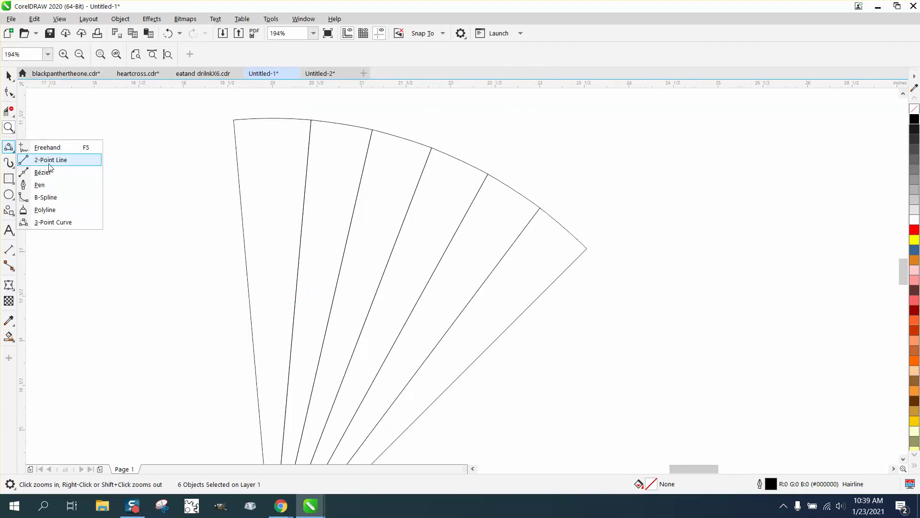
{"action": "left_click", "coordinate": [51, 223]}
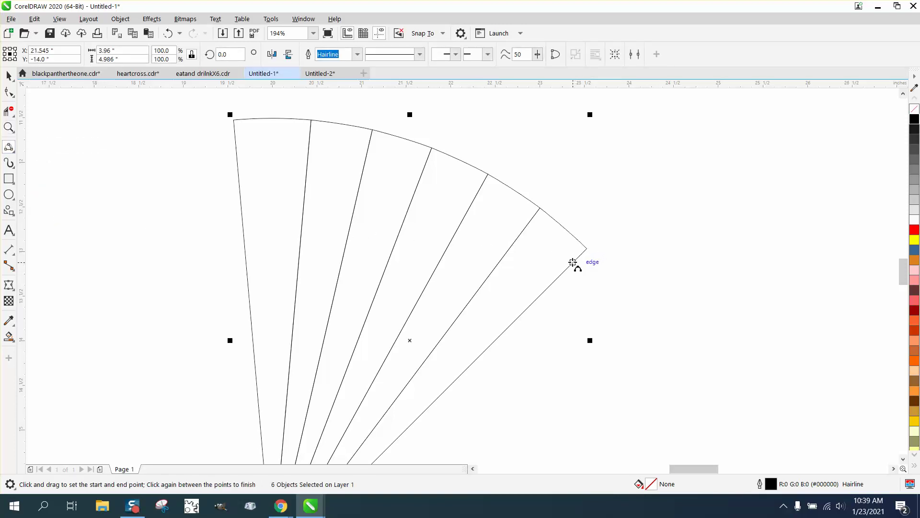
{"action": "left_click_drag", "start_coordinate": [572, 262], "coordinate": [540, 207]}
{"action": "left_click", "coordinate": [561, 224]}
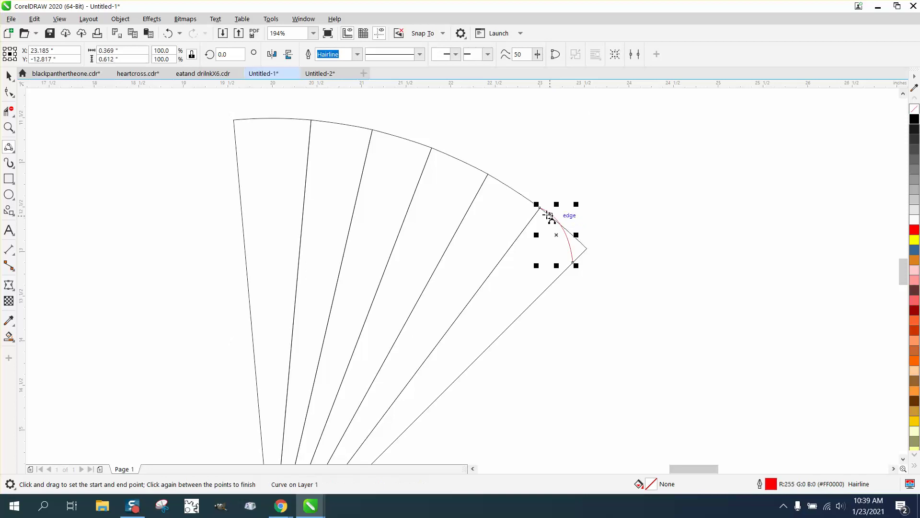
- Add red scallop arcs over the next wedges along the fan's top edge
{"action": "left_click_drag", "start_coordinate": [491, 176], "coordinate": [490, 175]}
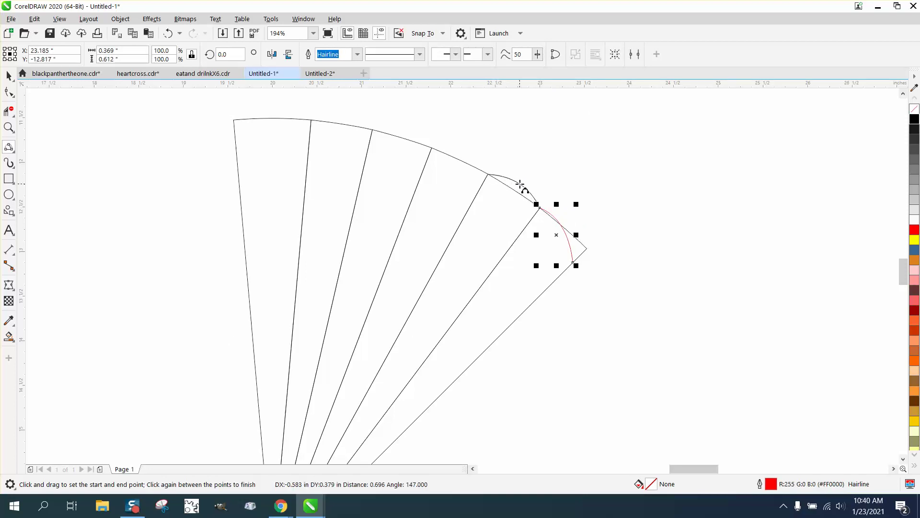
{"action": "left_click", "coordinate": [508, 179]}
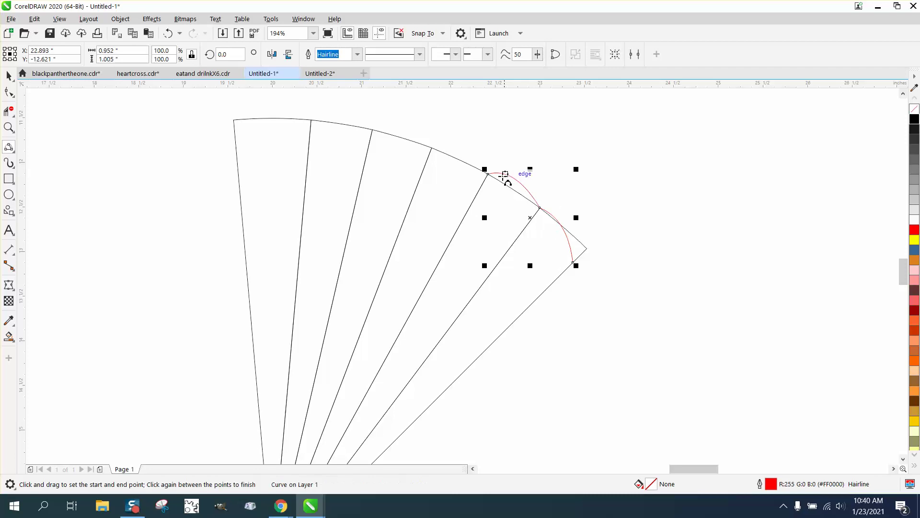
{"action": "mouse_move", "coordinate": [487, 174]}
{"action": "left_mouse_down"}
{"action": "mouse_move", "coordinate": [435, 150]}
{"action": "mouse_move", "coordinate": [466, 150]}
{"action": "mouse_move", "coordinate": [373, 129]}
{"action": "left_mouse_up"}
{"action": "key", "text": "Escape"}
{"action": "left_click", "coordinate": [463, 149]}
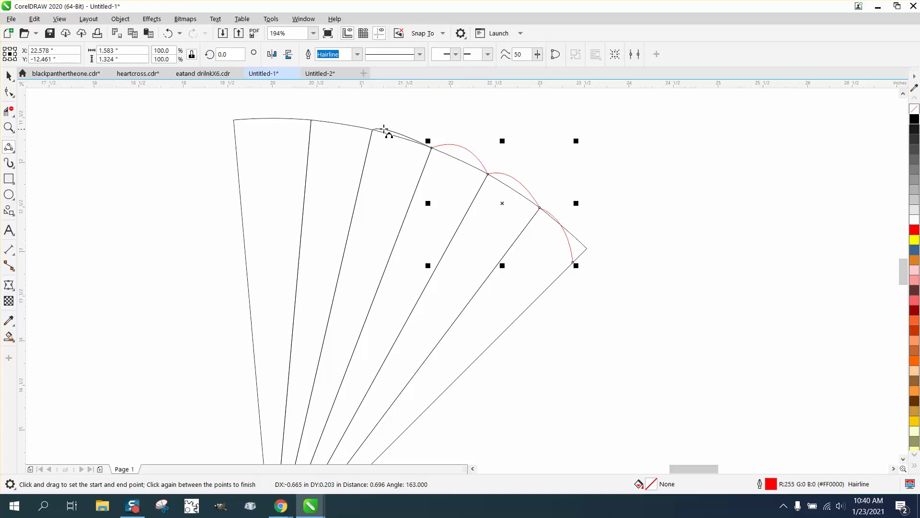
{"action": "left_click", "coordinate": [404, 127]}
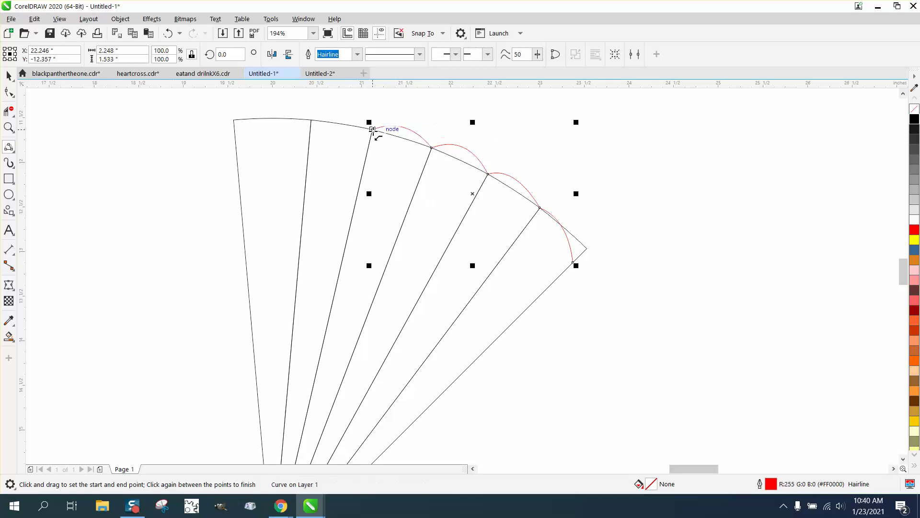
{"action": "left_click_drag", "start_coordinate": [372, 130], "coordinate": [317, 120]}
{"action": "left_click", "coordinate": [320, 115]}
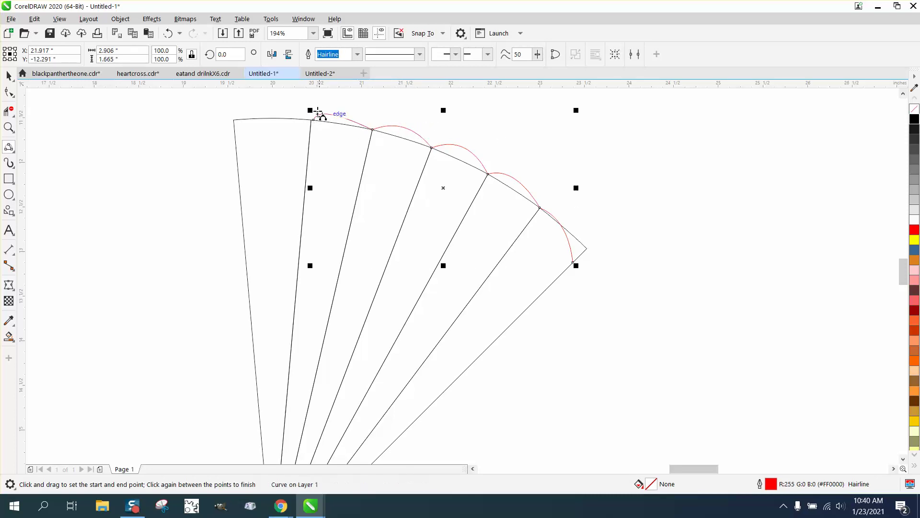
- Undo the misplaced curve and redraw the arc over the leftmost wedge
{"action": "key", "text": "ctrl+z"}
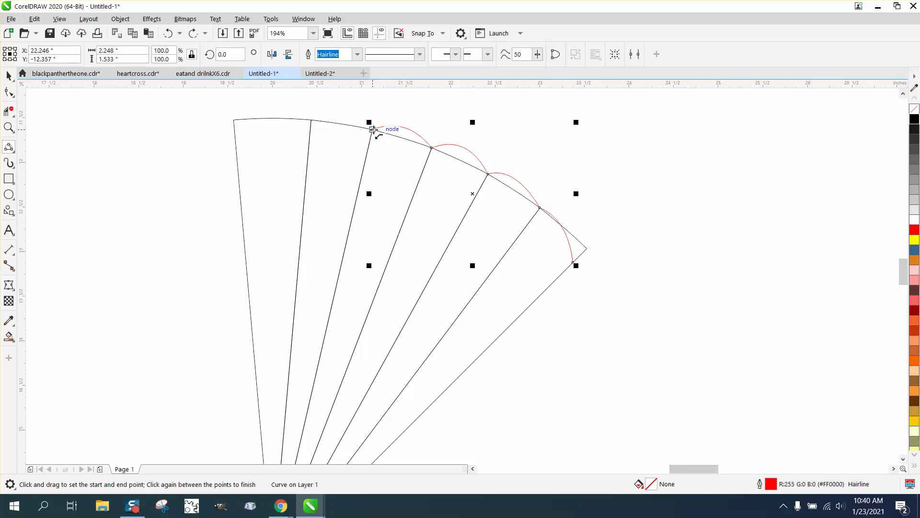
{"action": "left_click_drag", "start_coordinate": [373, 129], "coordinate": [233, 120]}
{"action": "left_click", "coordinate": [349, 114]}
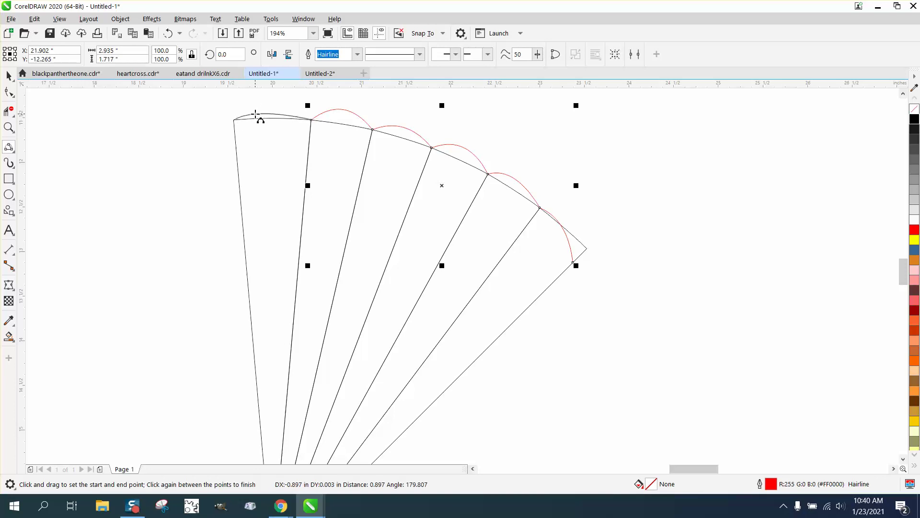
{"action": "left_click", "coordinate": [266, 98]}
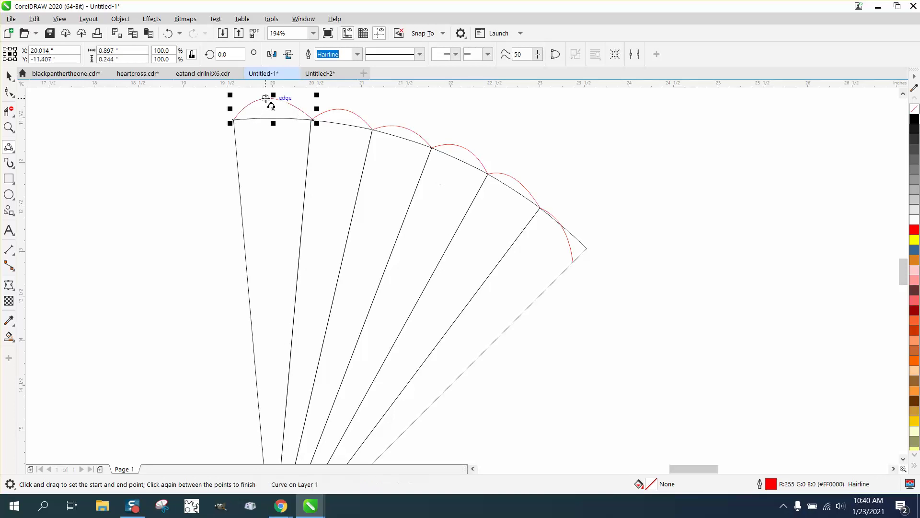
- Delete the six straight wedge tops beneath the arcs with Virtual Segment Delete
{"action": "left_click", "coordinate": [9, 127]}
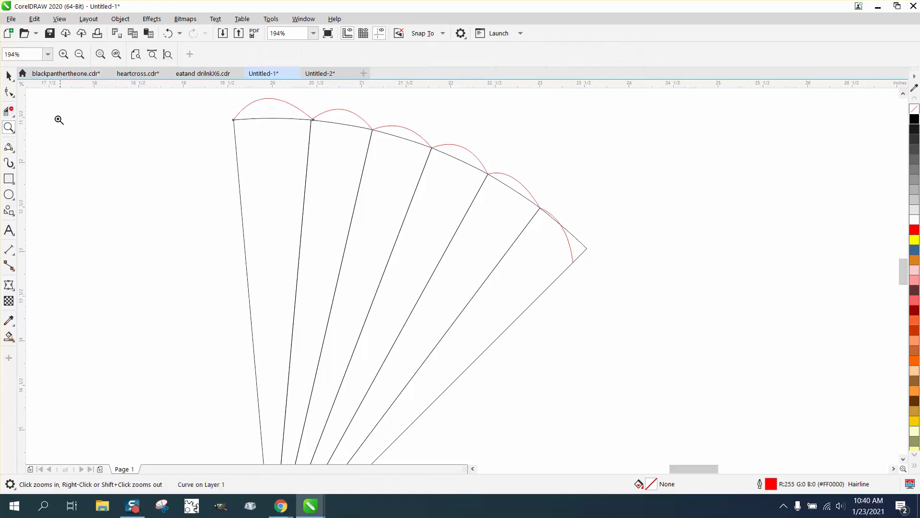
{"action": "left_click", "coordinate": [10, 111]}
{"action": "left_click", "coordinate": [272, 118]}
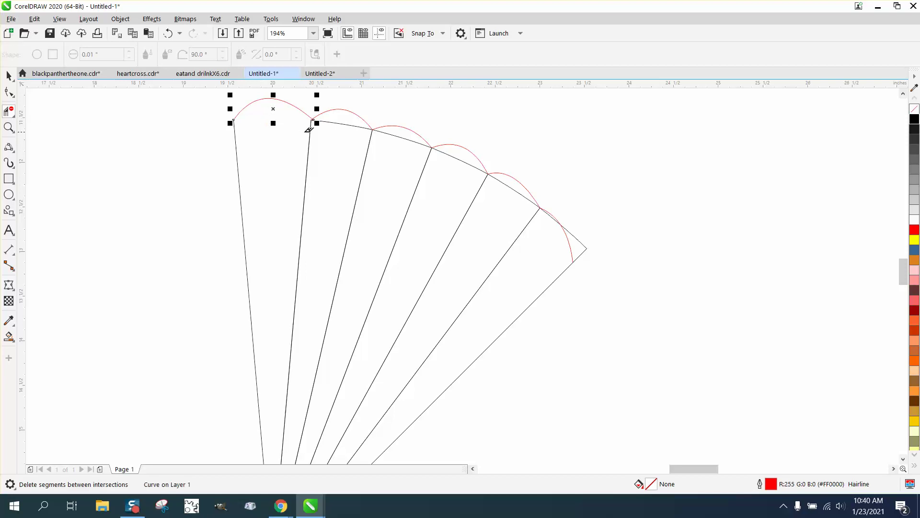
{"action": "left_click", "coordinate": [342, 122]}
{"action": "left_click", "coordinate": [414, 142]}
{"action": "left_click", "coordinate": [465, 163]}
{"action": "left_click", "coordinate": [527, 199]}
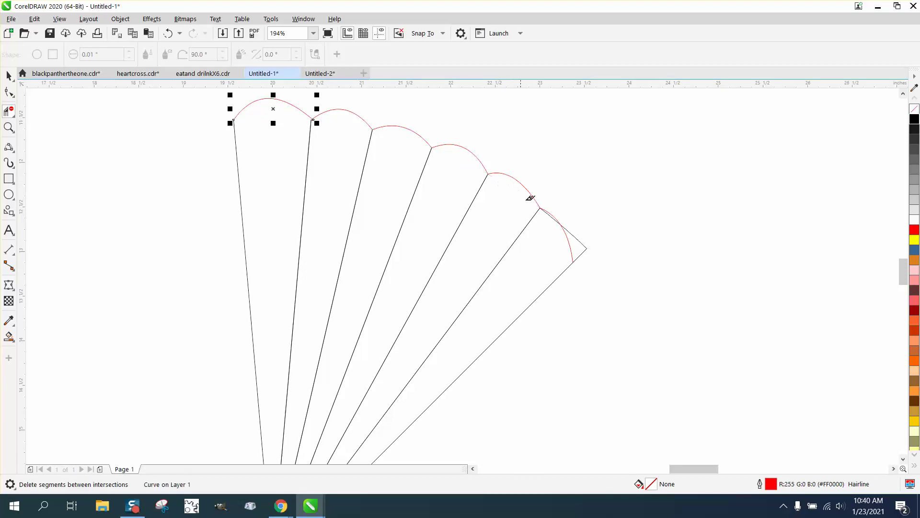
{"action": "left_click", "coordinate": [554, 214]}
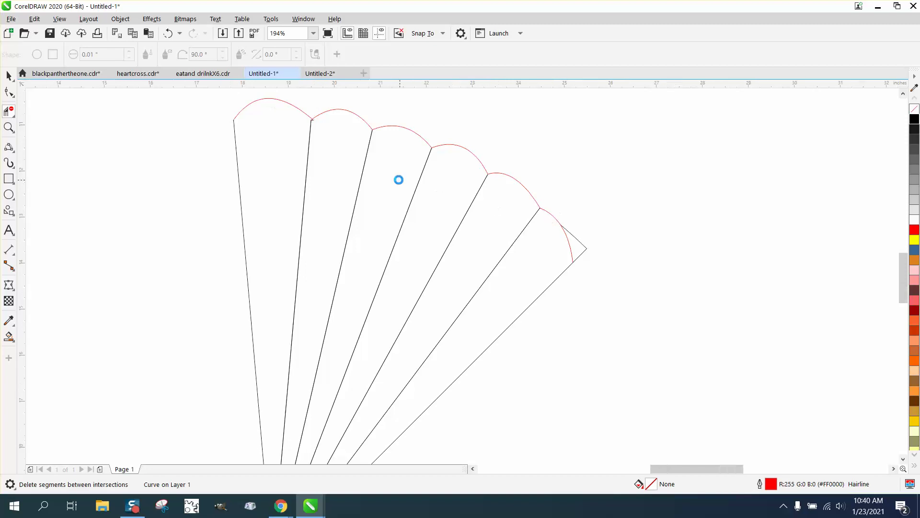
- Smart Fill each of the six scalloped wedges and shift the fills left into a new fan
{"action": "scroll", "coordinate": [400, 178], "scroll_direction": "down", "scroll_amount": 3}
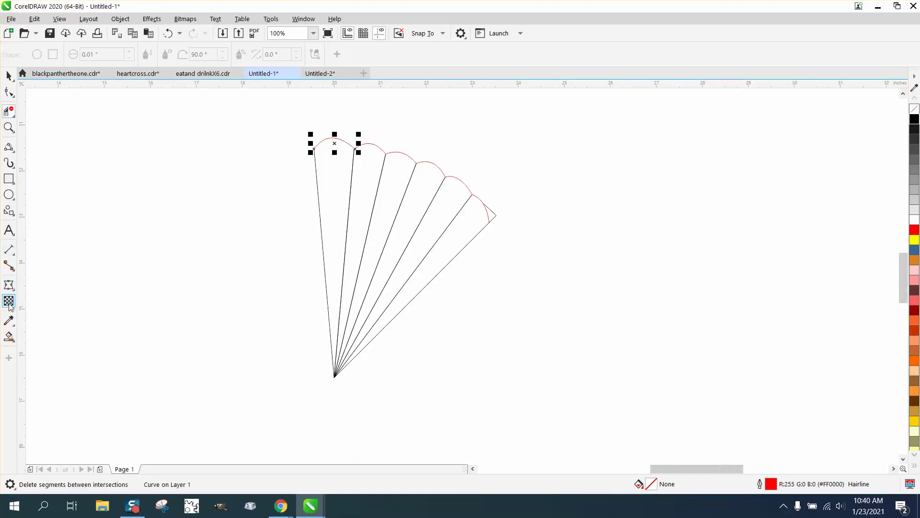
{"action": "left_click", "coordinate": [9, 336]}
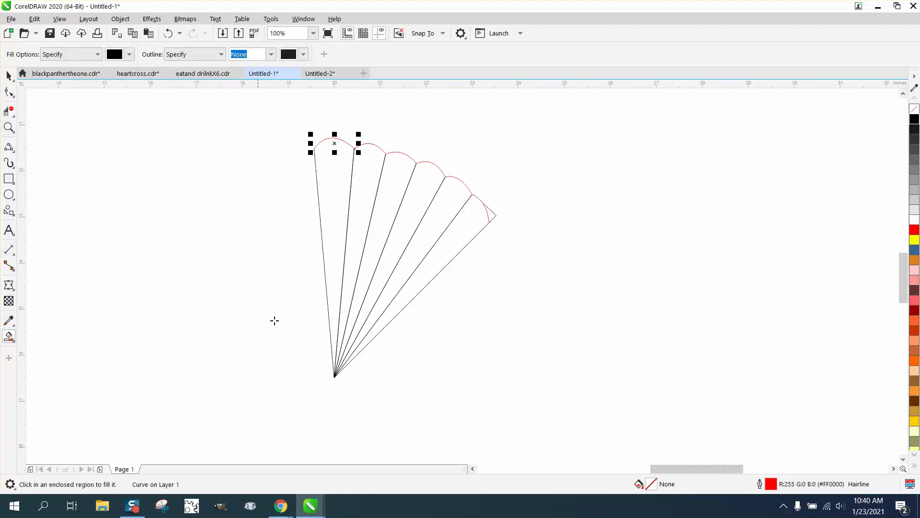
{"action": "left_click", "coordinate": [340, 195]}
{"action": "key", "text": "shift+Left"}
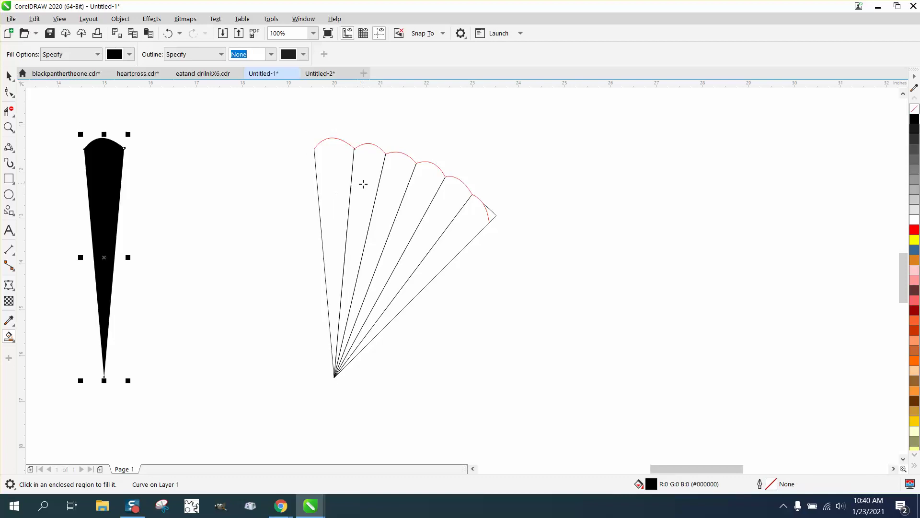
{"action": "left_click", "coordinate": [363, 184]}
{"action": "key", "text": "shift+Left"}
{"action": "left_click", "coordinate": [394, 179]}
{"action": "key", "text": "shift+Left"}
{"action": "left_click", "coordinate": [423, 188]}
{"action": "key", "text": "shift+Left"}
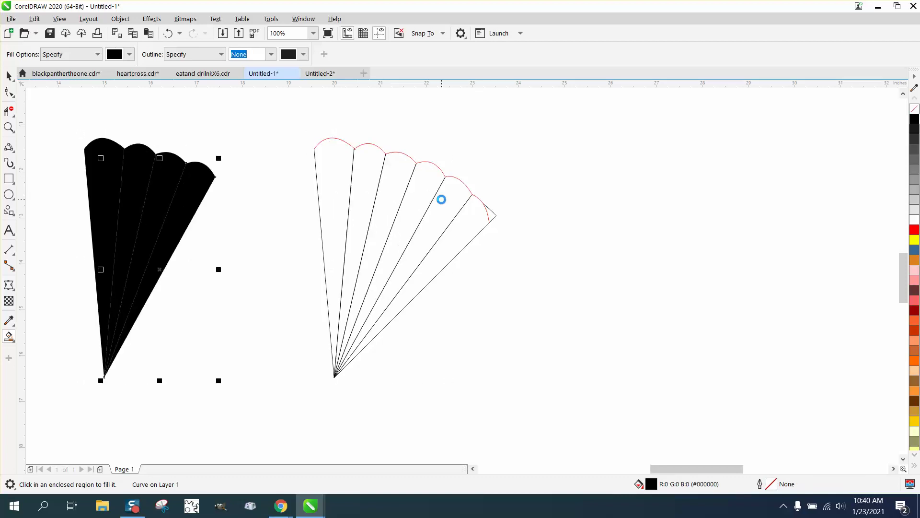
{"action": "left_click", "coordinate": [441, 199]}
{"action": "key", "text": "shift+Left"}
{"action": "left_click", "coordinate": [473, 217]}
{"action": "key", "text": "shift+Left"}
- Set the six new wedges to no fill with a black hairline outline
{"action": "left_click", "coordinate": [9, 75]}
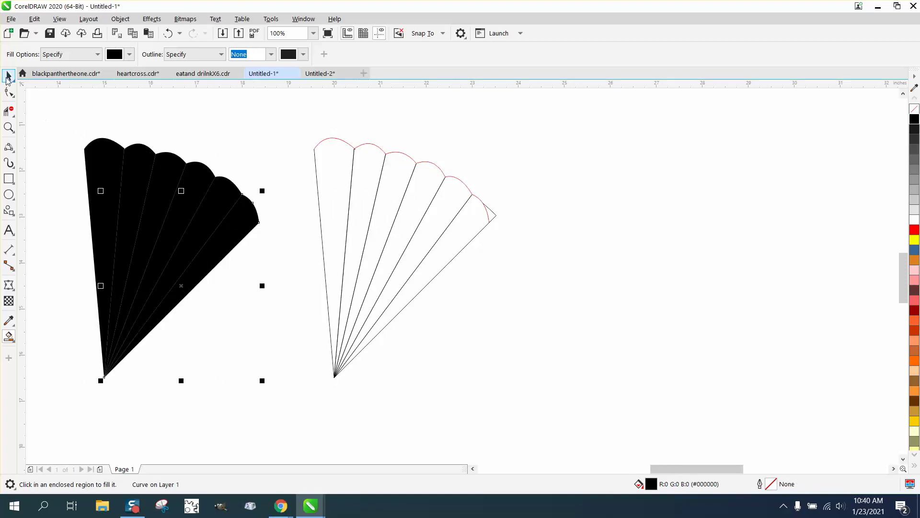
{"action": "left_click_drag", "start_coordinate": [60, 118], "coordinate": [297, 423]}
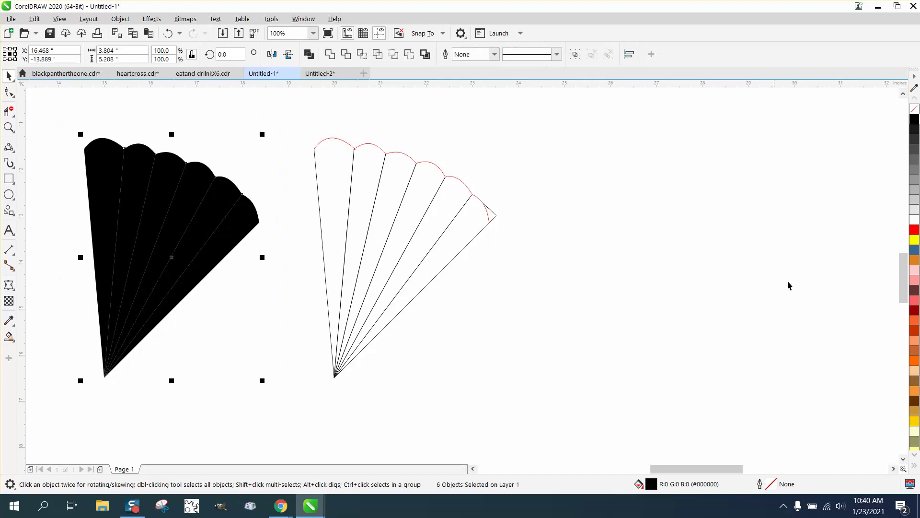
{"action": "left_click", "coordinate": [914, 109]}
{"action": "right_click", "coordinate": [915, 119]}
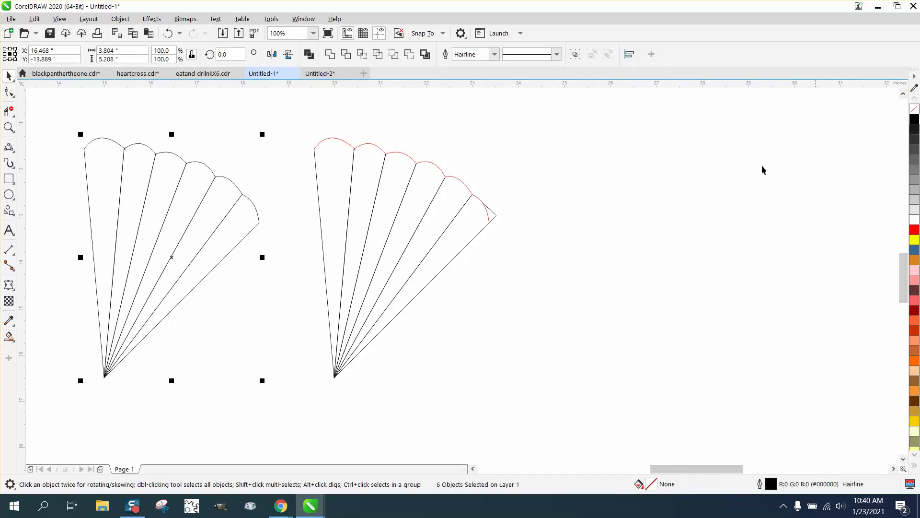
{"action": "left_click_drag", "start_coordinate": [288, 130], "coordinate": [524, 383]}
{"action": "left_click", "coordinate": [487, 369]}
- Zoom in on the outlined fan and group its six wedge pieces
{"action": "scroll", "coordinate": [99, 186], "scroll_direction": "down", "scroll_amount": 2}
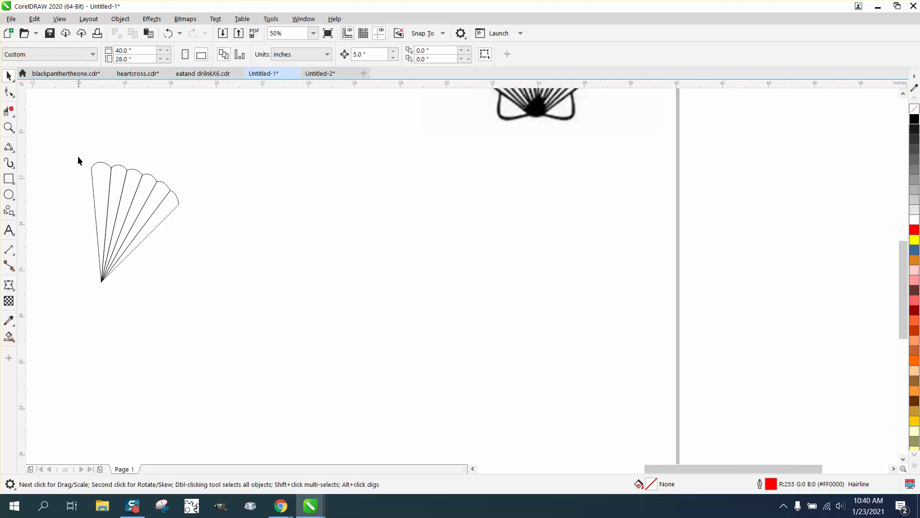
{"action": "left_click", "coordinate": [8, 127]}
{"action": "left_click_drag", "start_coordinate": [73, 153], "coordinate": [190, 271]}
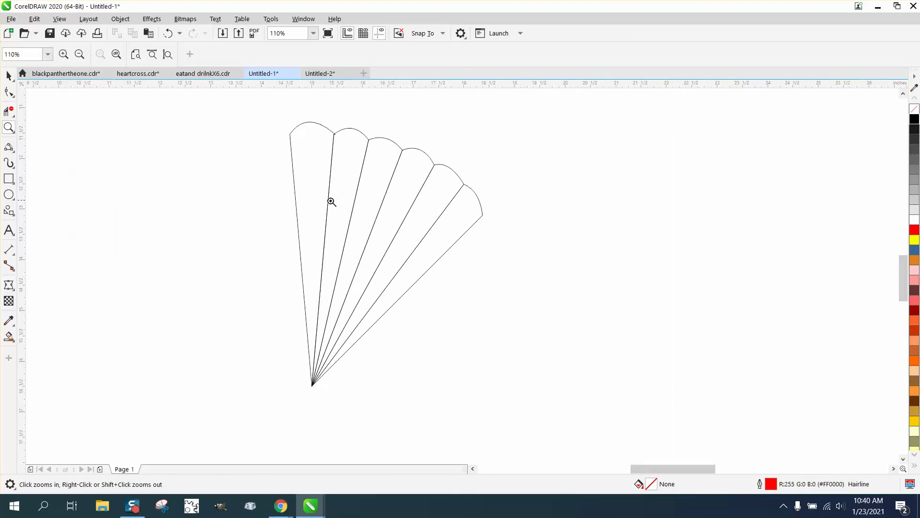
{"action": "left_click", "coordinate": [9, 76]}
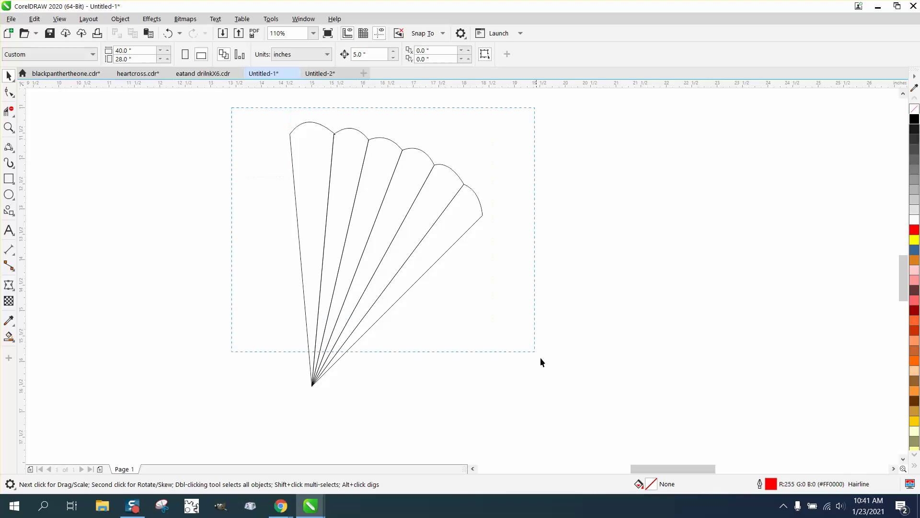
{"action": "left_click_drag", "start_coordinate": [541, 361], "coordinate": [599, 426]}
{"action": "key", "text": "ctrl+g"}
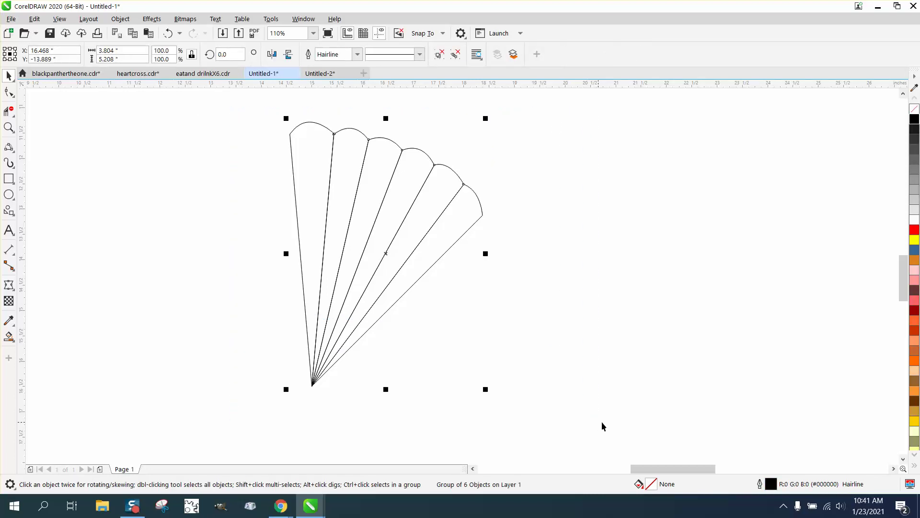
- Mirror a copy of the fan to the left and join its apex to the original's
{"action": "left_click_drag", "start_coordinate": [486, 254], "coordinate": [484, 255]}
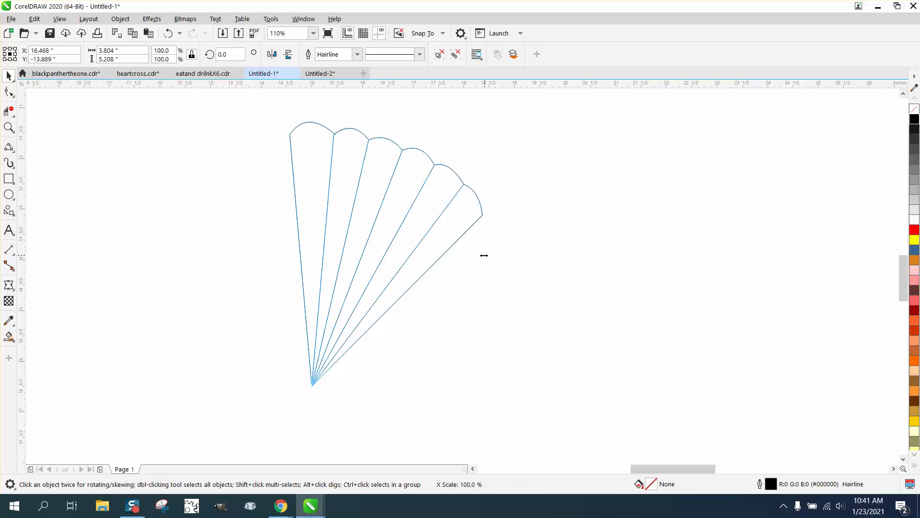
{"action": "left_click_drag", "start_coordinate": [293, 256], "coordinate": [95, 254]}
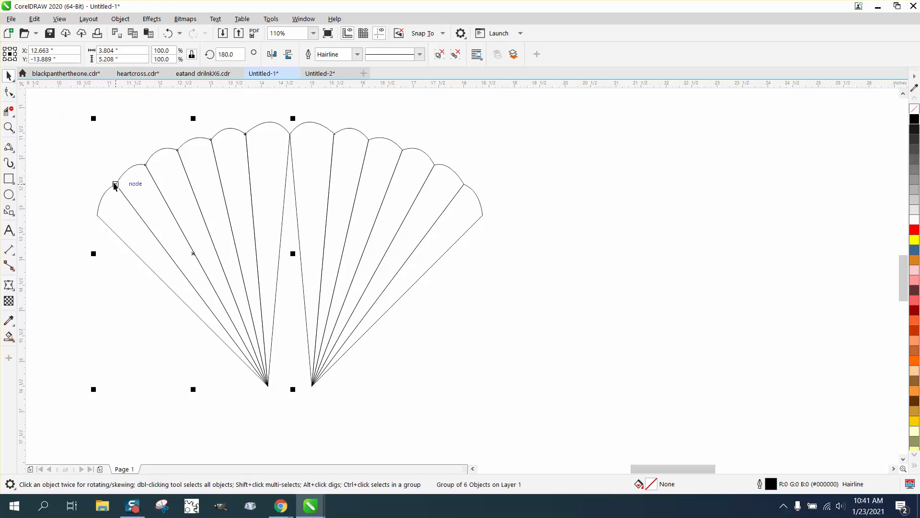
{"action": "left_click", "coordinate": [8, 127]}
{"action": "left_click_drag", "start_coordinate": [120, 235], "coordinate": [422, 455]}
{"action": "left_click", "coordinate": [9, 75]}
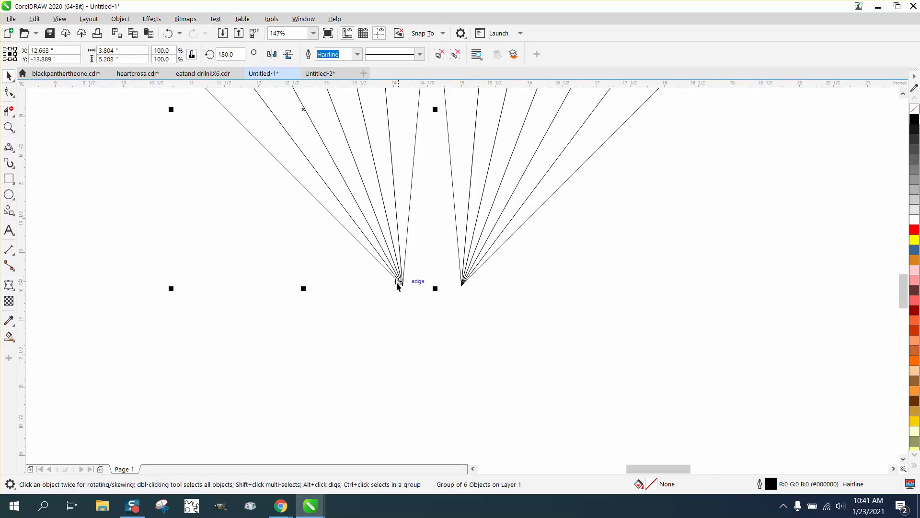
{"action": "left_click_drag", "start_coordinate": [402, 283], "coordinate": [461, 287]}
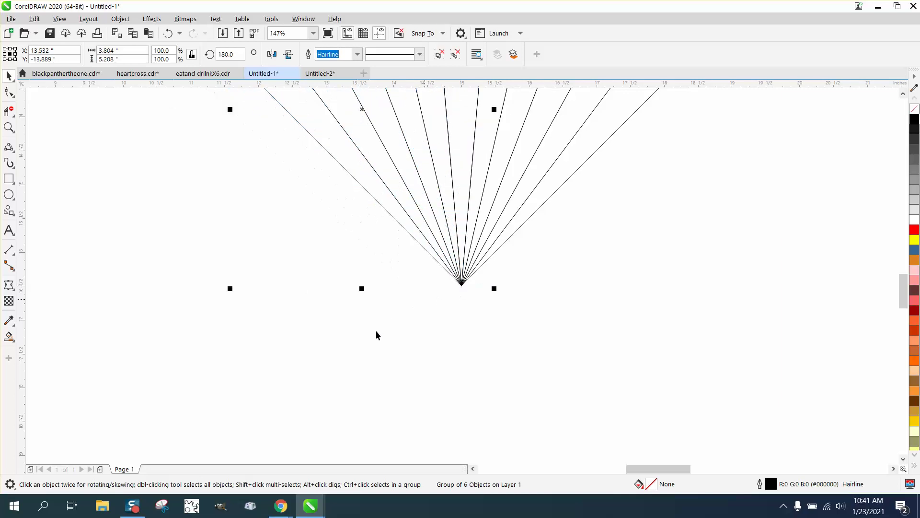
{"action": "scroll", "coordinate": [375, 333], "scroll_direction": "down", "scroll_amount": 1}
{"action": "scroll", "coordinate": [601, 262], "scroll_direction": "down", "scroll_amount": 1}
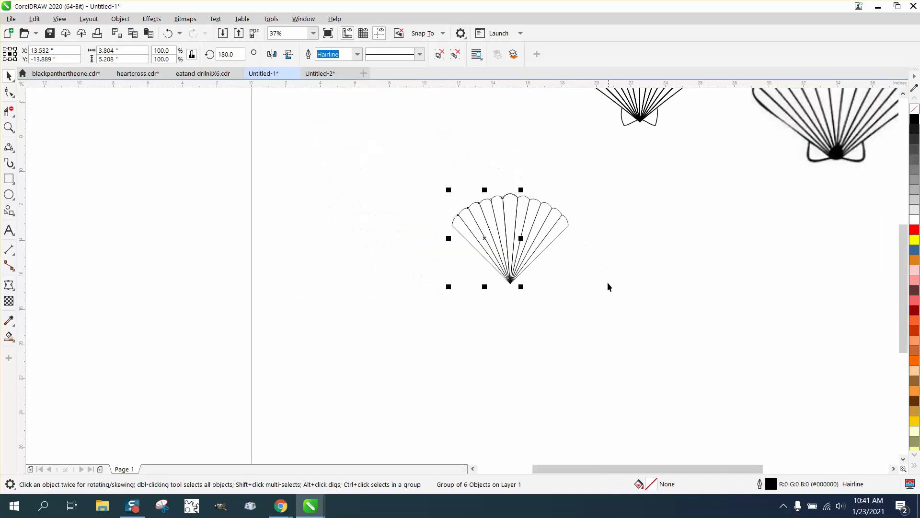
{"action": "left_click", "coordinate": [9, 127]}
{"action": "left_click_drag", "start_coordinate": [433, 189], "coordinate": [626, 326]}
{"action": "left_click_drag", "start_coordinate": [387, 120], "coordinate": [459, 169]}
{"action": "right_click", "coordinate": [460, 171]}
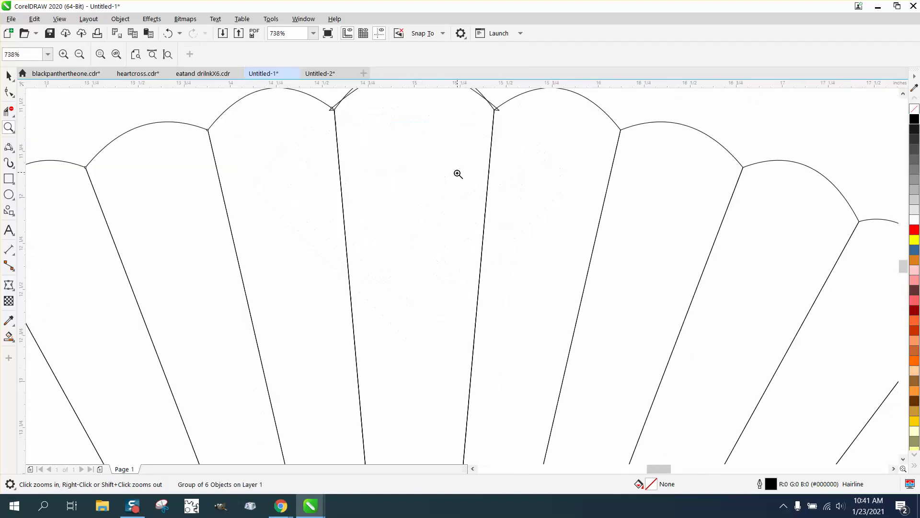
{"action": "right_click", "coordinate": [448, 170]}
{"action": "left_click_drag", "start_coordinate": [386, 103], "coordinate": [491, 158]}
{"action": "right_click", "coordinate": [167, 182]}
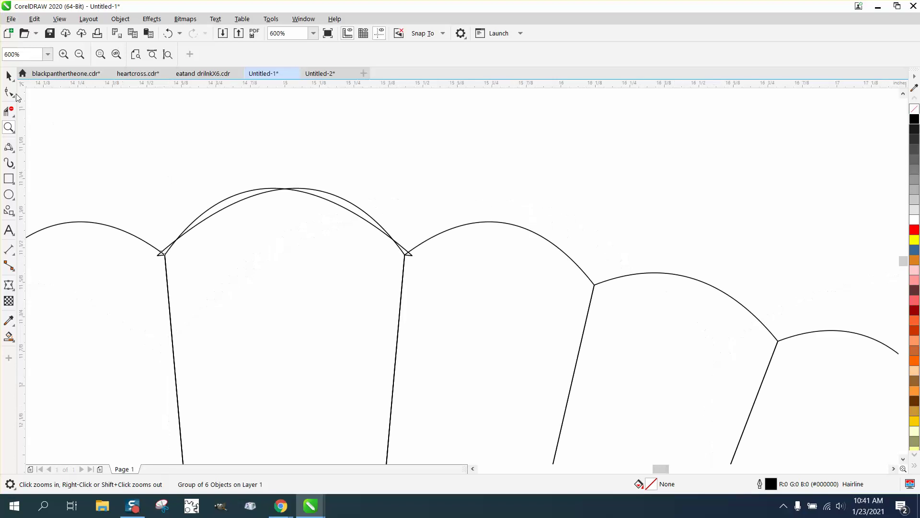
- Rotate the wedge group to 190° about the fan's apex, then select the whole fan
{"action": "left_click", "coordinate": [9, 75]}
{"action": "scroll", "coordinate": [283, 214], "scroll_direction": "down", "scroll_amount": 3}
{"action": "scroll", "coordinate": [302, 222], "scroll_direction": "down", "scroll_amount": 1}
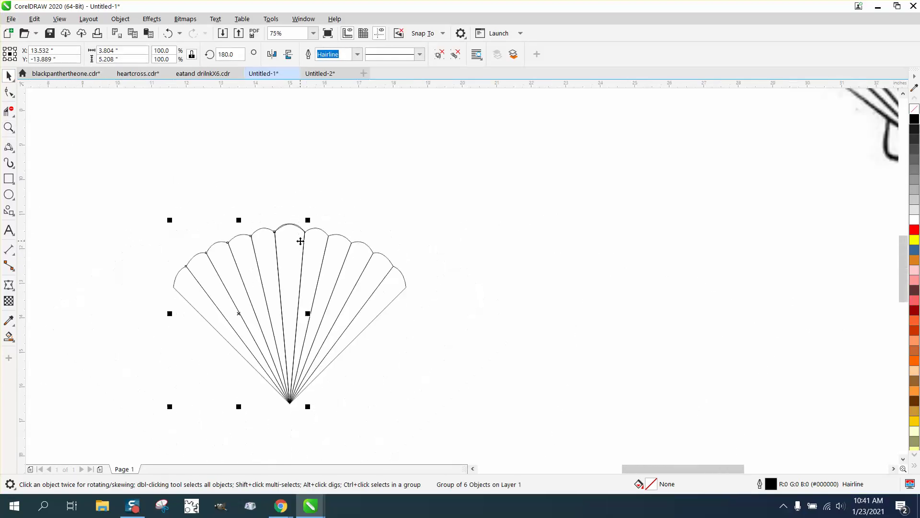
{"action": "left_click", "coordinate": [240, 317]}
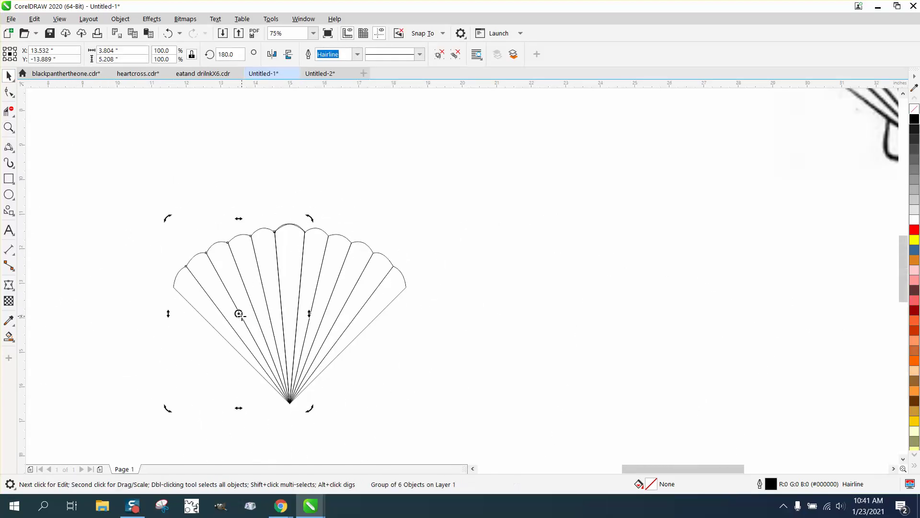
{"action": "left_click_drag", "start_coordinate": [238, 312], "coordinate": [290, 403]}
{"action": "left_click", "coordinate": [9, 127]}
{"action": "left_click_drag", "start_coordinate": [259, 206], "coordinate": [355, 282]}
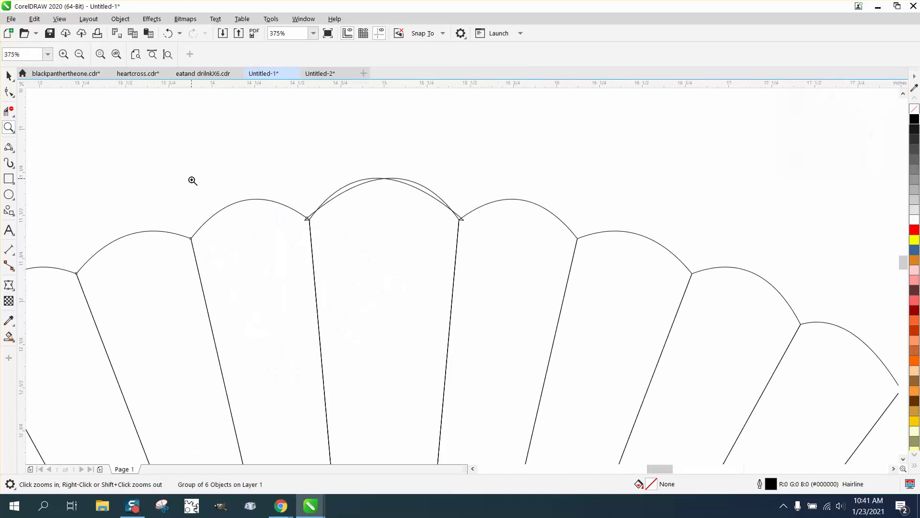
{"action": "left_click", "coordinate": [8, 73]}
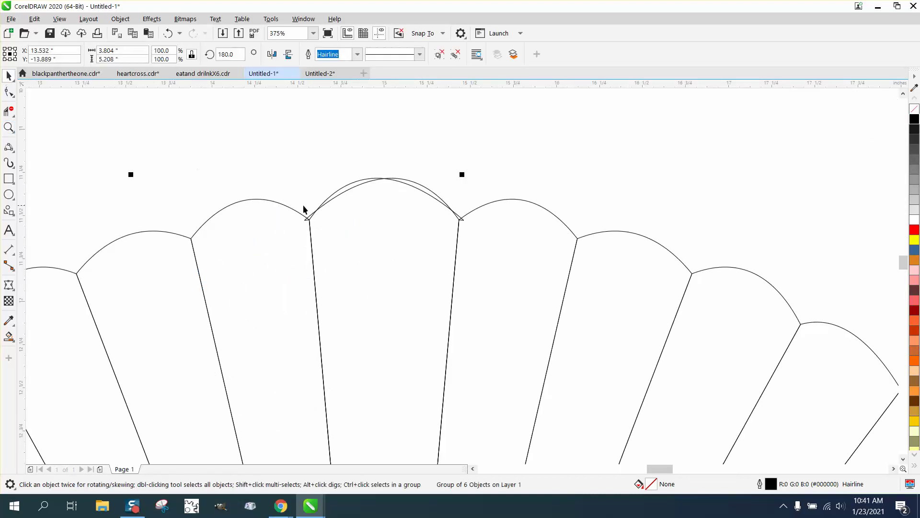
{"action": "left_click", "coordinate": [142, 174]}
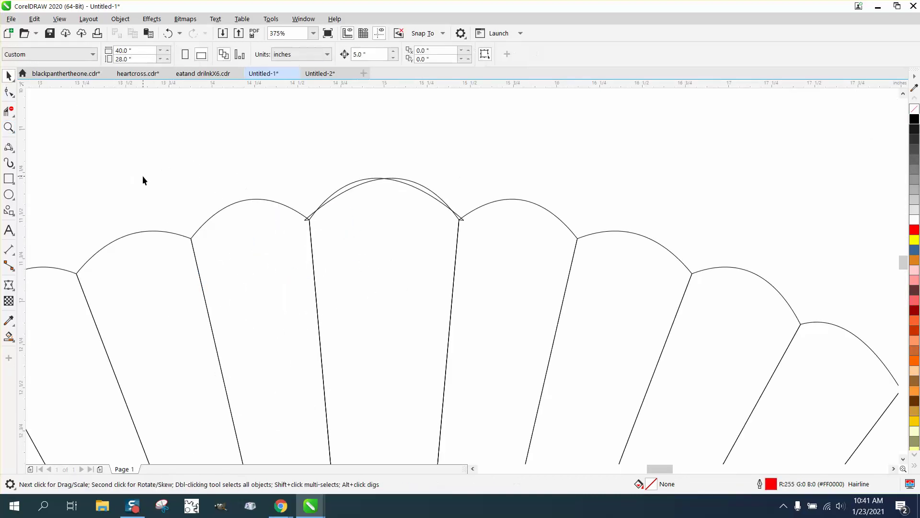
{"action": "left_click", "coordinate": [272, 203]}
{"action": "left_click", "coordinate": [272, 203]}
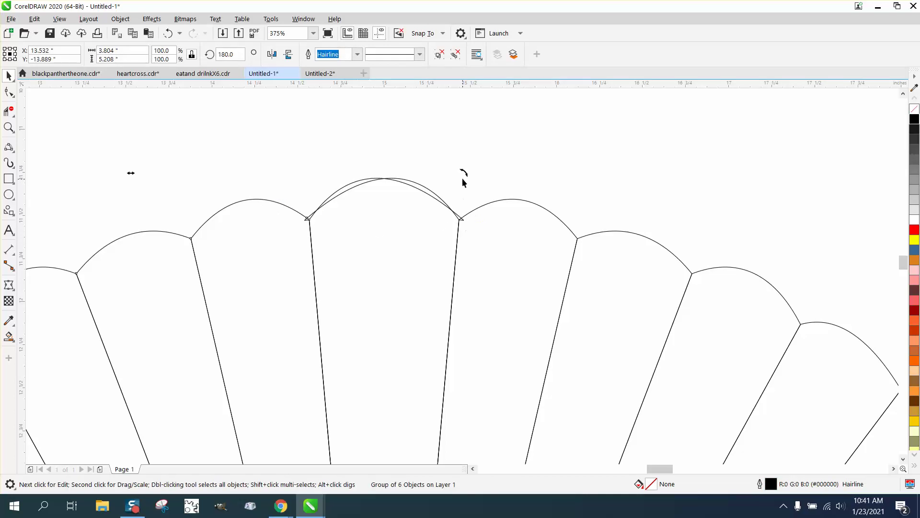
{"action": "left_click_drag", "start_coordinate": [463, 223], "coordinate": [312, 216]}
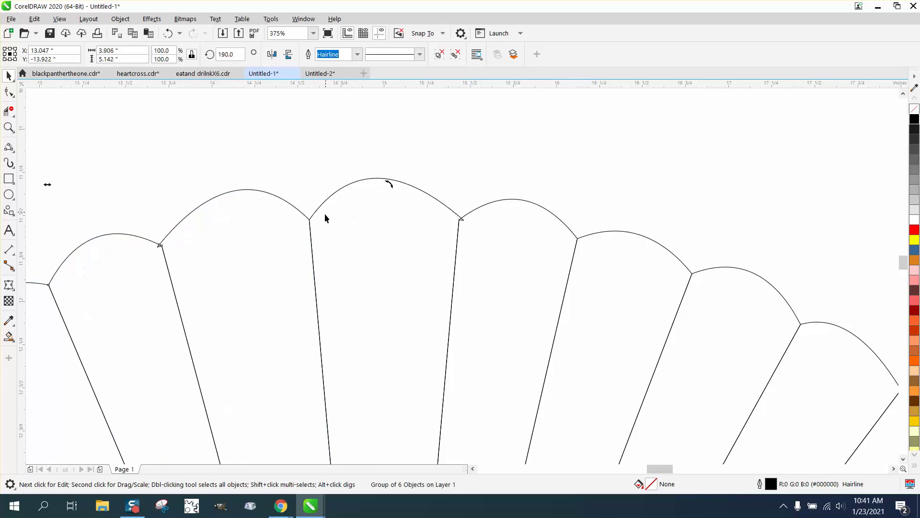
{"action": "scroll", "coordinate": [295, 184], "scroll_direction": "down", "scroll_amount": 3}
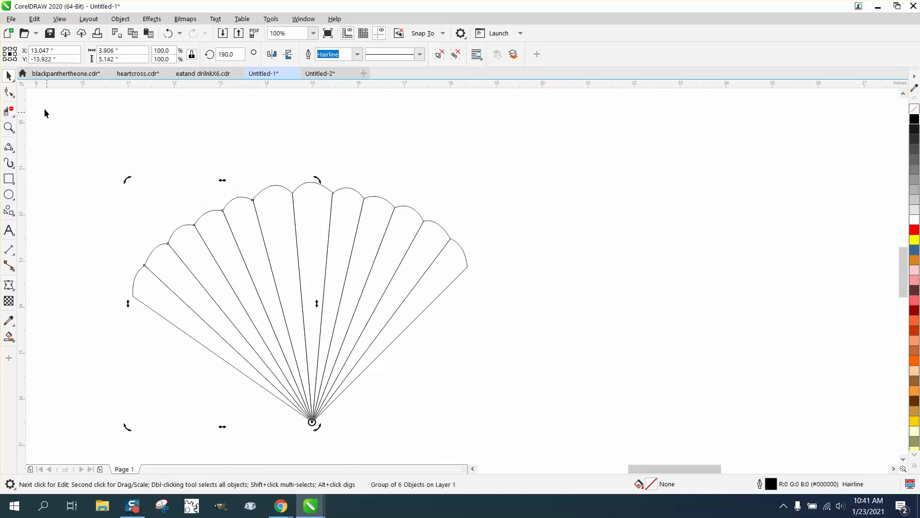
{"action": "left_click_drag", "start_coordinate": [113, 145], "coordinate": [508, 443]}
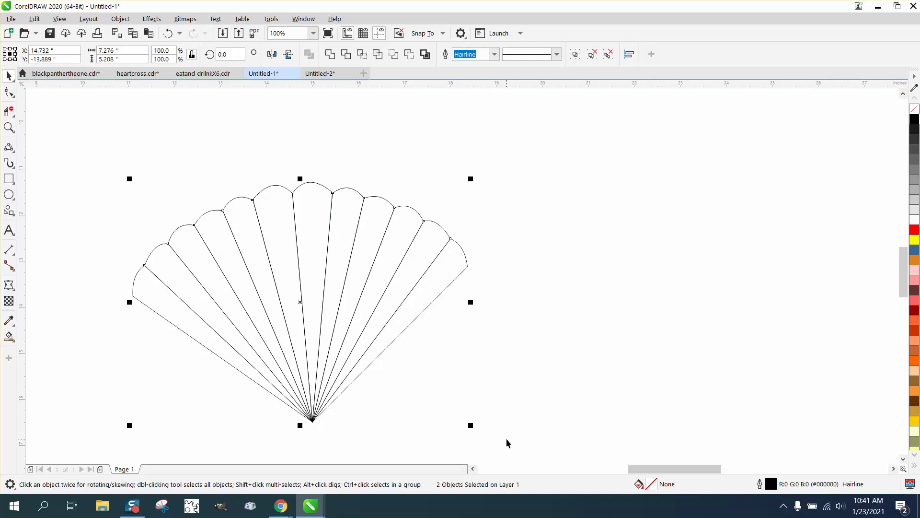
- Group the whole fan and tilt it slightly clockwise about its bottom point
{"action": "key", "text": "ctrl+g"}
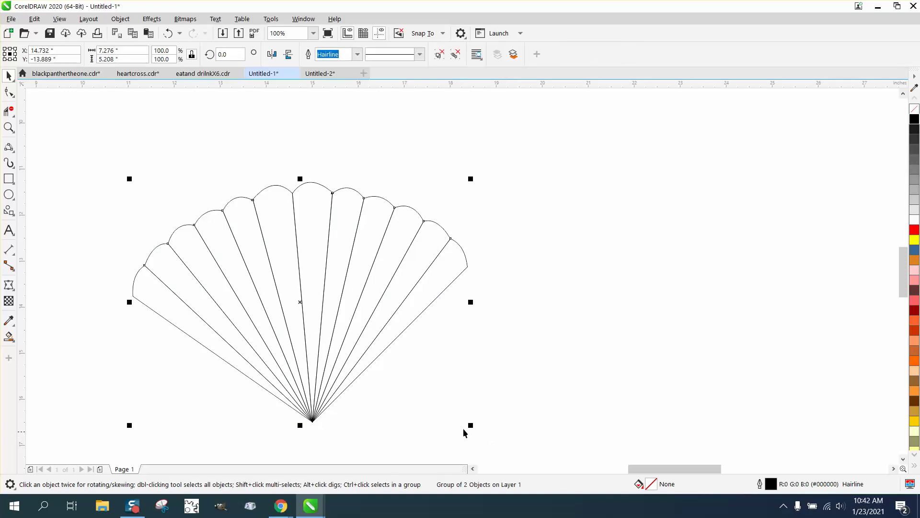
{"action": "left_click", "coordinate": [392, 364]}
{"action": "left_click", "coordinate": [335, 340]}
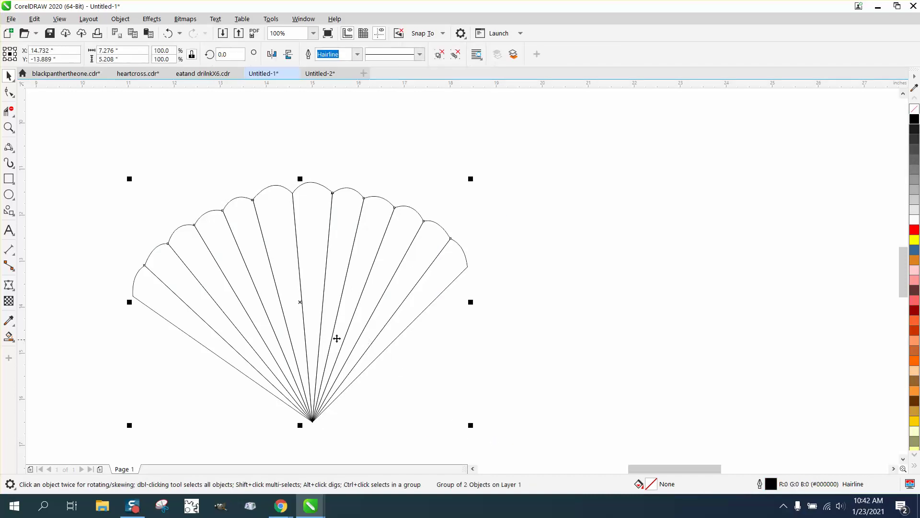
{"action": "left_click", "coordinate": [300, 303]}
{"action": "left_click_drag", "start_coordinate": [300, 303], "coordinate": [320, 410]}
{"action": "left_click_drag", "start_coordinate": [475, 175], "coordinate": [491, 185]}
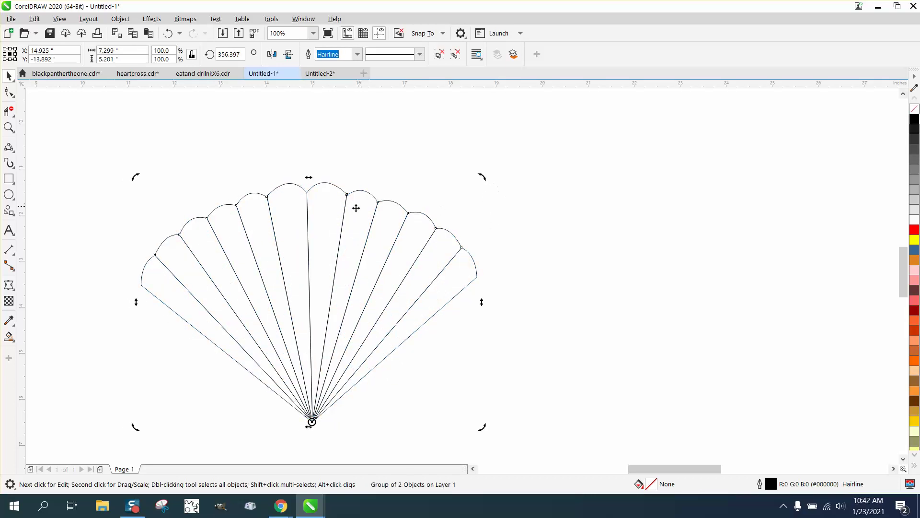
{"action": "scroll", "coordinate": [386, 226], "scroll_direction": "down", "scroll_amount": 2}
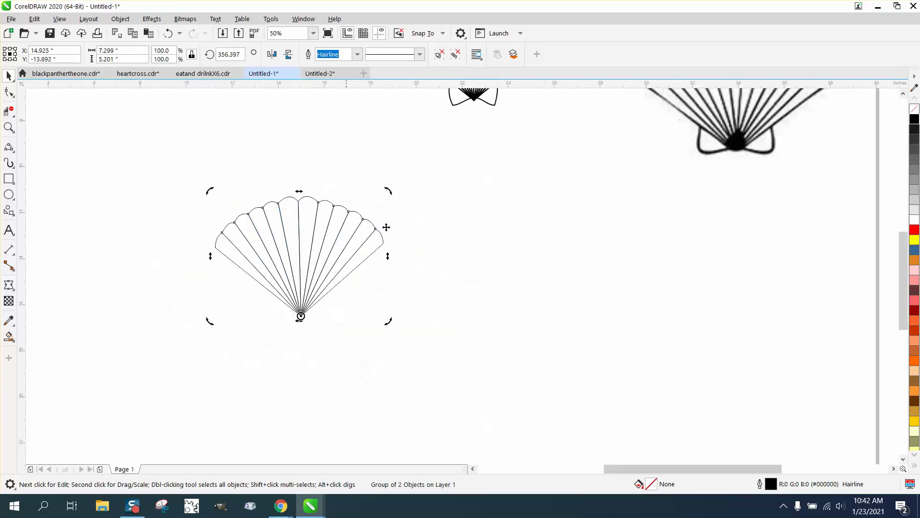
{"action": "left_click", "coordinate": [256, 238]}
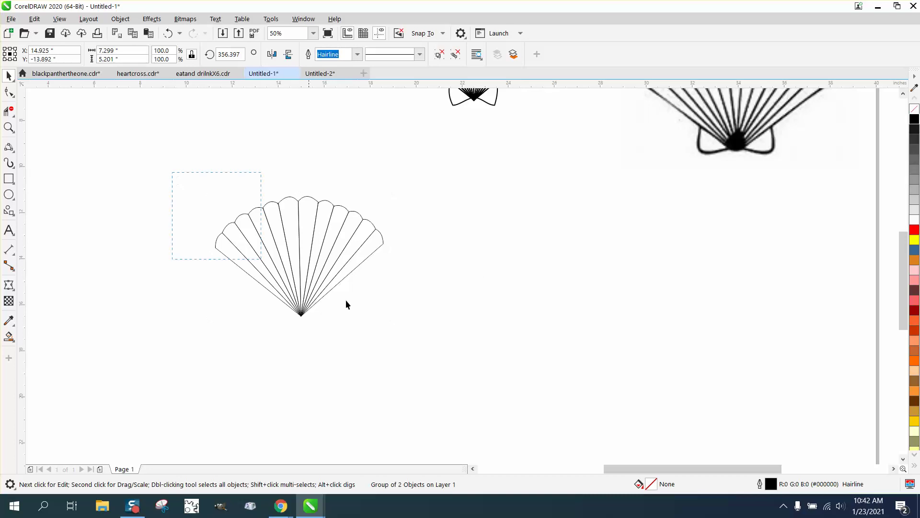
- Give the fan a 2.0 pt outline that scales with the object
{"action": "double_click", "coordinate": [770, 484]}
{"action": "left_click", "coordinate": [388, 211]}
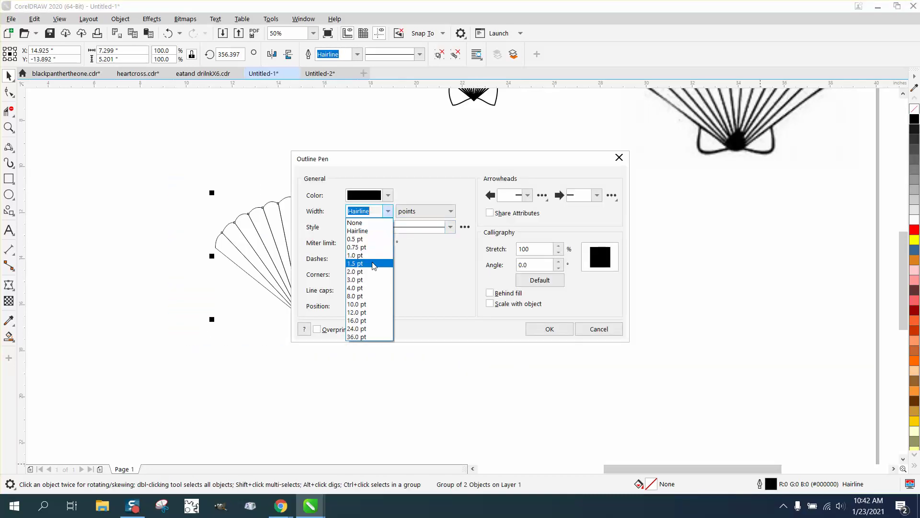
{"action": "left_click", "coordinate": [364, 271]}
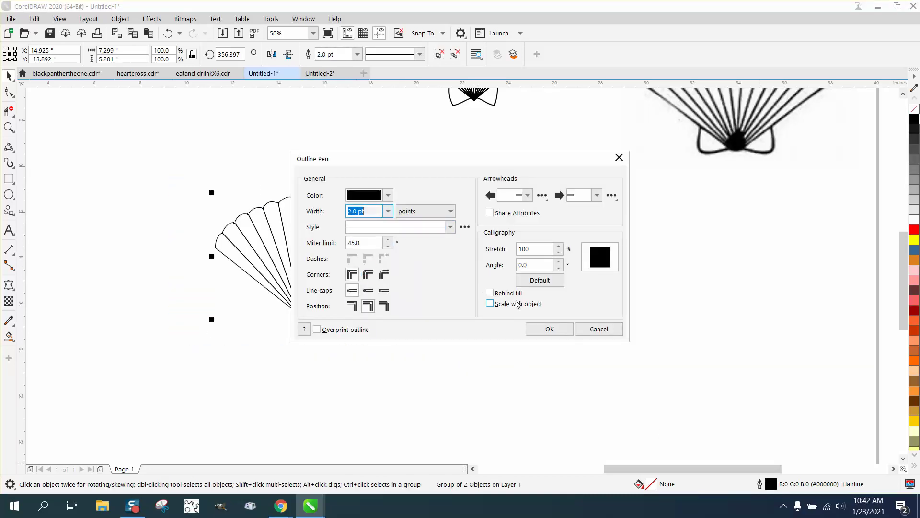
{"action": "left_click", "coordinate": [490, 304]}
{"action": "left_click", "coordinate": [548, 329]}
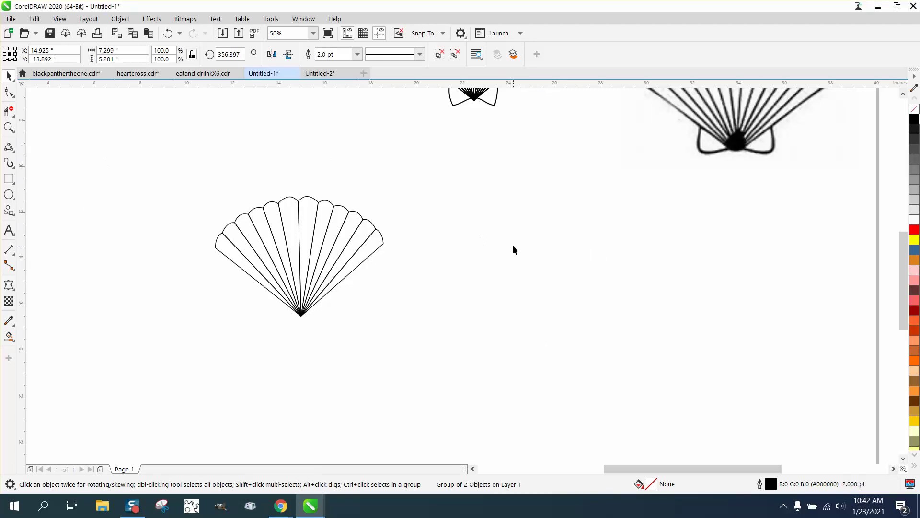
- Move the reference shell closer and draw a small rectangle right of the fan's bottom
{"action": "left_click_drag", "start_coordinate": [687, 128], "coordinate": [517, 231]}
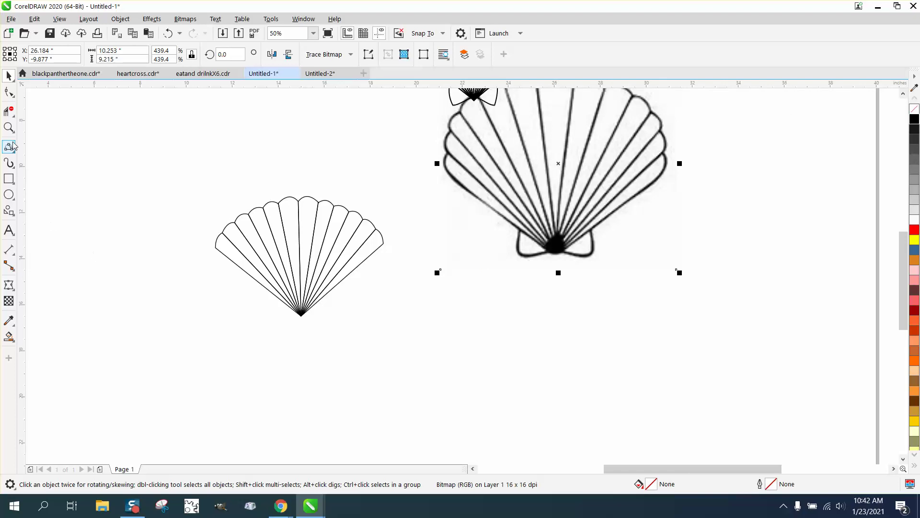
{"action": "left_click", "coordinate": [9, 127]}
{"action": "left_click_drag", "start_coordinate": [206, 176], "coordinate": [709, 386]}
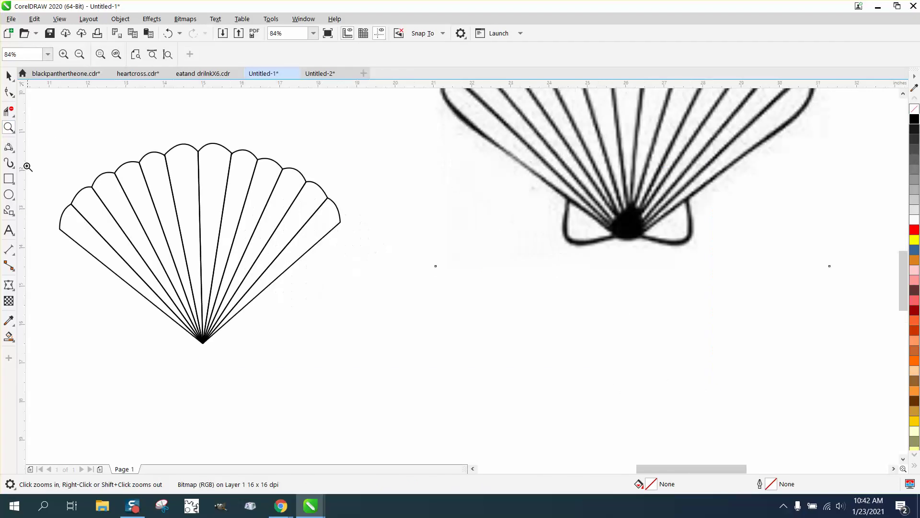
{"action": "key", "text": "F6"}
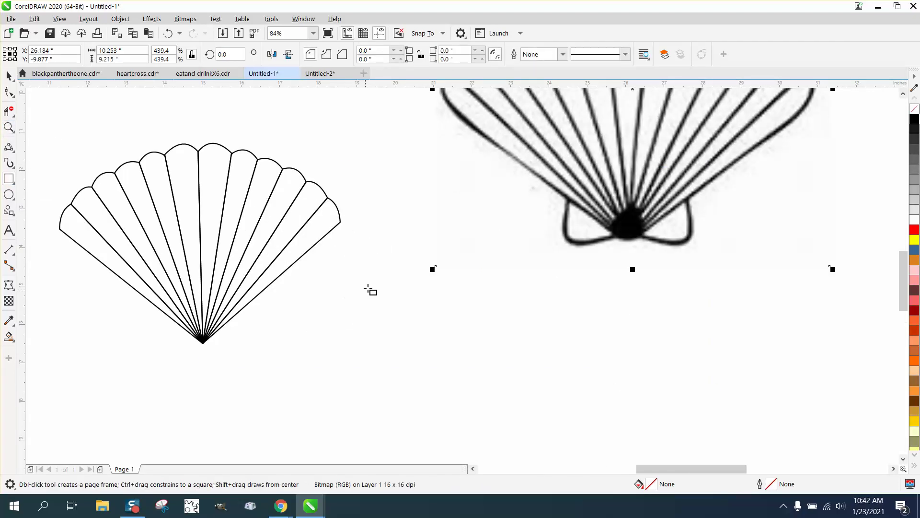
{"action": "left_click_drag", "start_coordinate": [370, 288], "coordinate": [304, 343]}
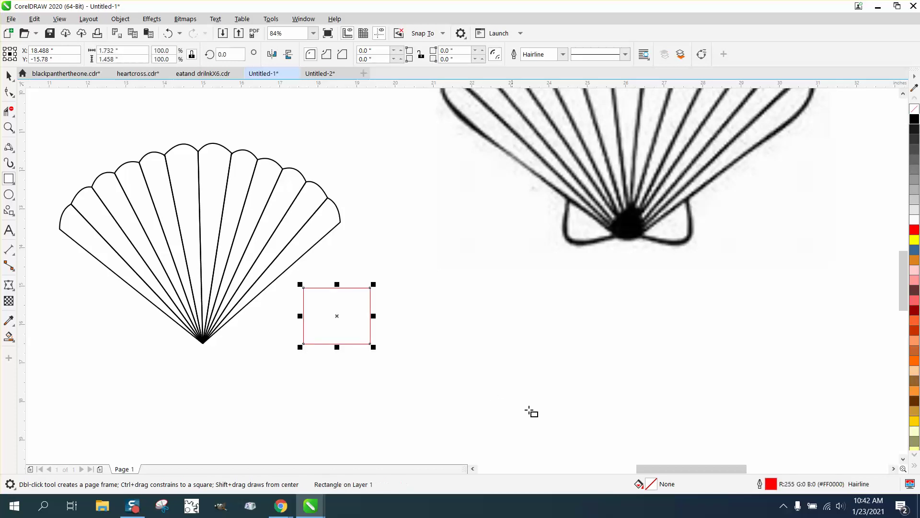
- Give the rectangle a 4.0 pt black outline and move it further right
{"action": "double_click", "coordinate": [772, 483]}
{"action": "left_click", "coordinate": [388, 212]}
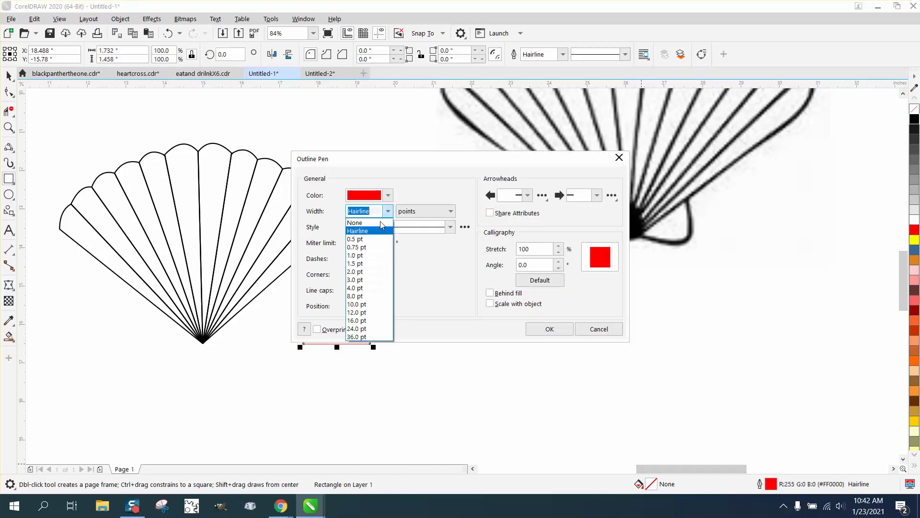
{"action": "left_click", "coordinate": [367, 290]}
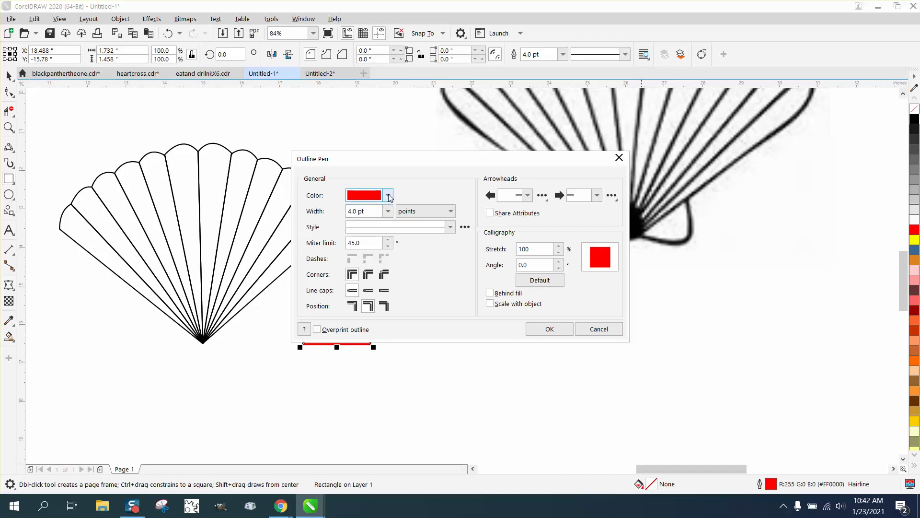
{"action": "left_click", "coordinate": [387, 195]}
{"action": "left_click", "coordinate": [362, 249]}
{"action": "left_click", "coordinate": [549, 329]}
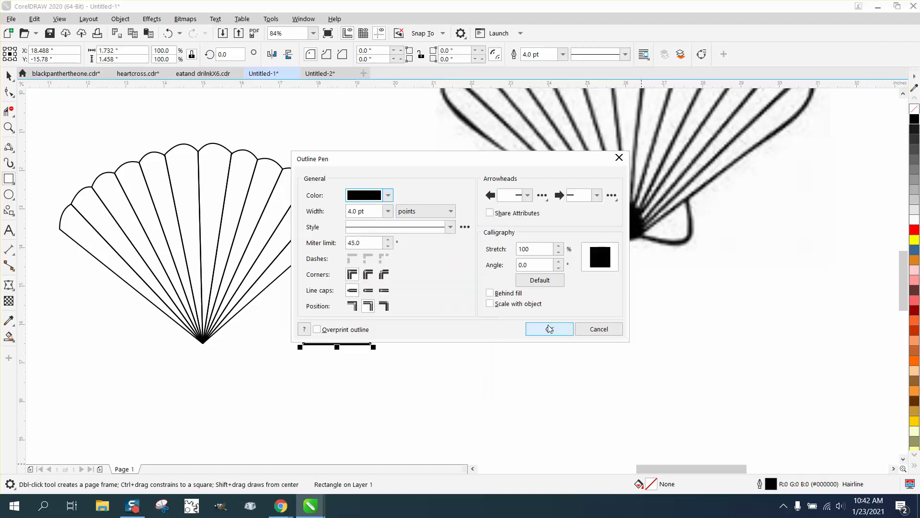
{"action": "left_click", "coordinate": [550, 328]}
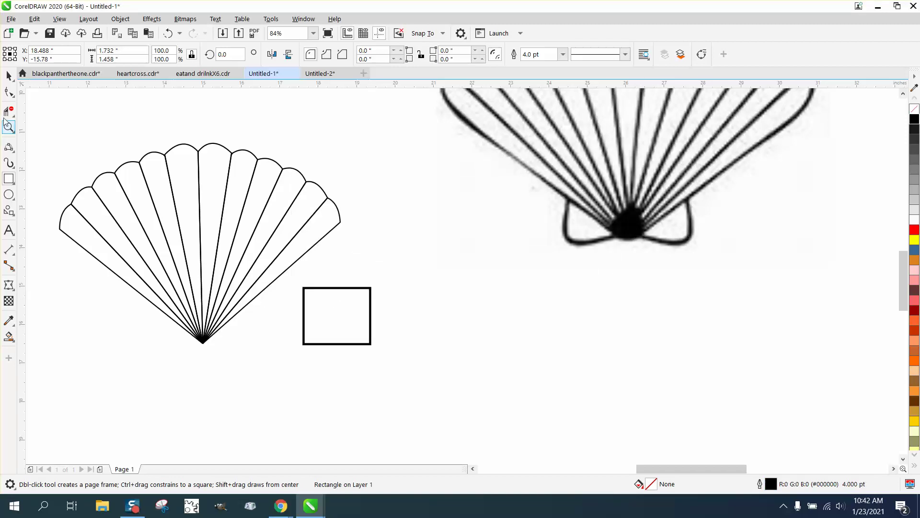
{"action": "left_click", "coordinate": [10, 79]}
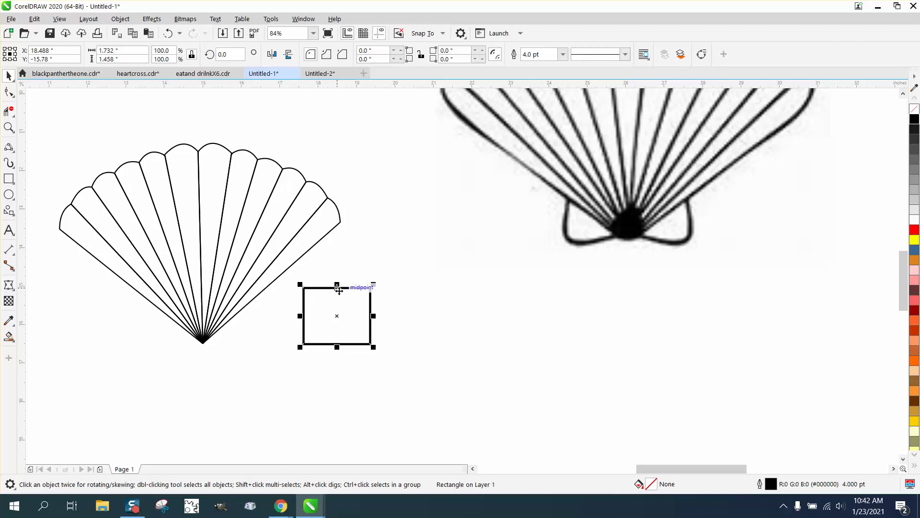
{"action": "left_click_drag", "start_coordinate": [335, 313], "coordinate": [429, 320]}
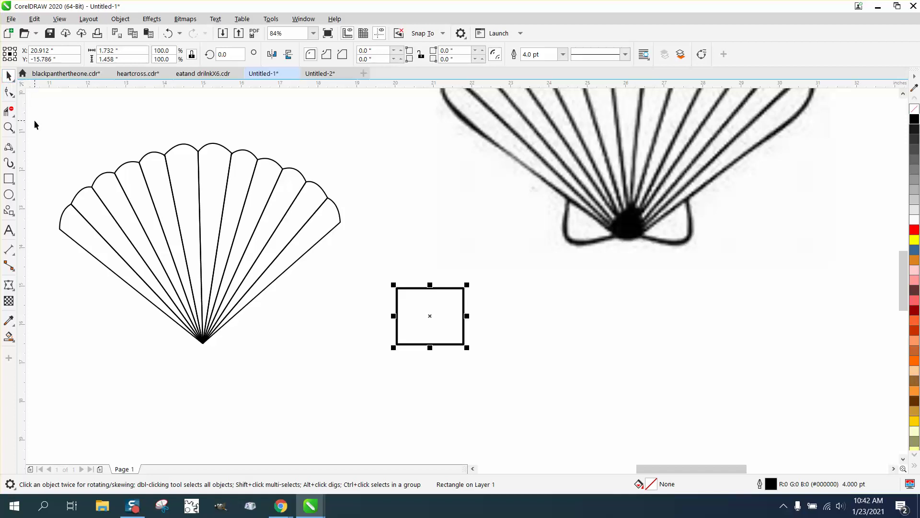
- Ungroup the fan into its two parts via Object > Group > Ungroup
{"action": "left_click_drag", "start_coordinate": [34, 125], "coordinate": [290, 342]}
{"action": "left_click_drag", "start_coordinate": [355, 370], "coordinate": [355, 371]}
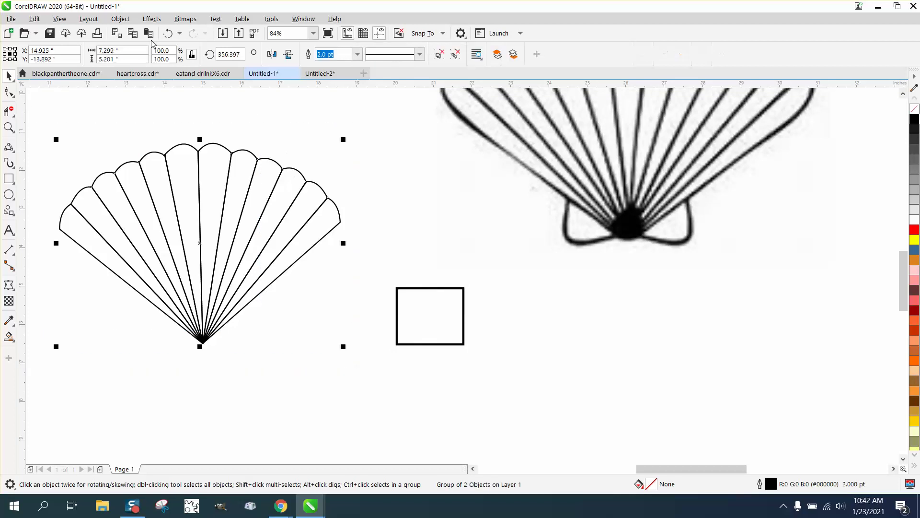
{"action": "left_click", "coordinate": [123, 19]}
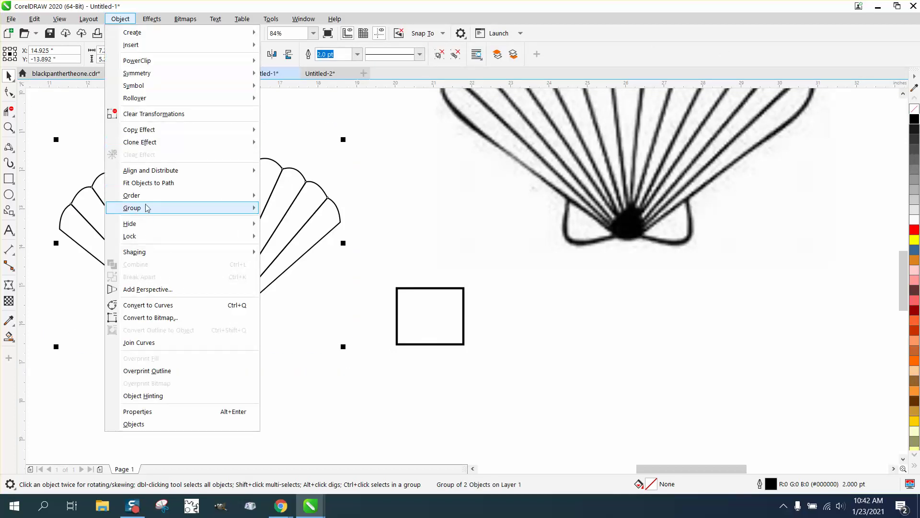
{"action": "mouse_move", "coordinate": [148, 208]}
{"action": "left_click", "coordinate": [290, 222]}
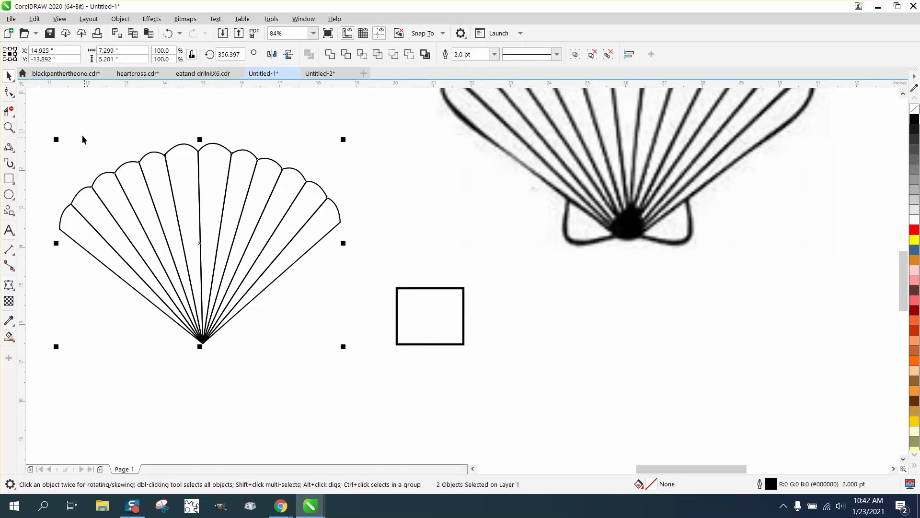
- Create a boundary outline of the fan and shift it right and down
{"action": "left_click_drag", "start_coordinate": [42, 120], "coordinate": [355, 371]}
{"action": "left_click", "coordinate": [425, 55]}
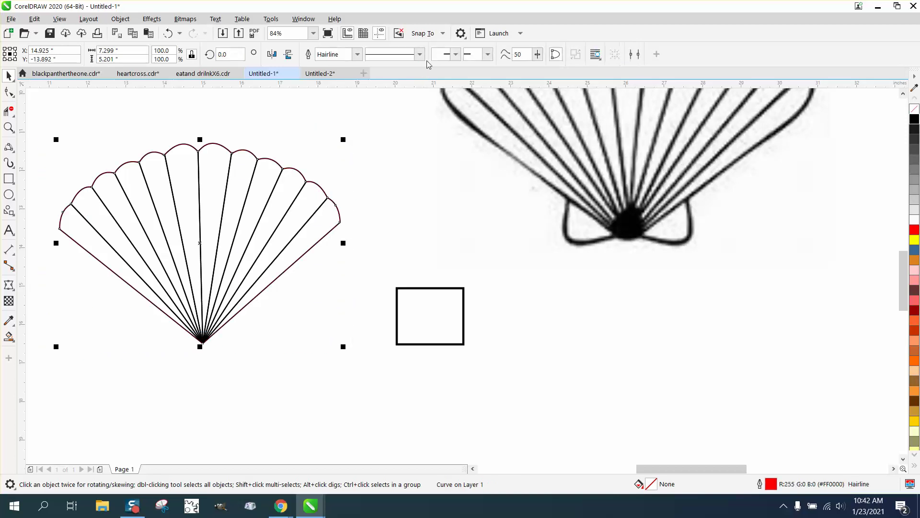
{"action": "key", "text": "shift+Right"}
{"action": "key", "text": "shift+Right"}
{"action": "key", "text": "shift+Right"}
{"action": "key", "text": "shift+Right"}
{"action": "key", "text": "shift+Right"}
{"action": "key", "text": "shift+Right"}
{"action": "key", "text": "shift+Right"}
{"action": "key", "text": "shift+Right"}
{"action": "key", "text": "shift+Right"}
{"action": "key", "text": "shift+Right"}
{"action": "key", "text": "shift+Down"}
{"action": "key", "text": "shift+Down"}
{"action": "key", "text": "shift+Down"}
{"action": "key", "text": "shift+Down"}
{"action": "key", "text": "shift+Down"}
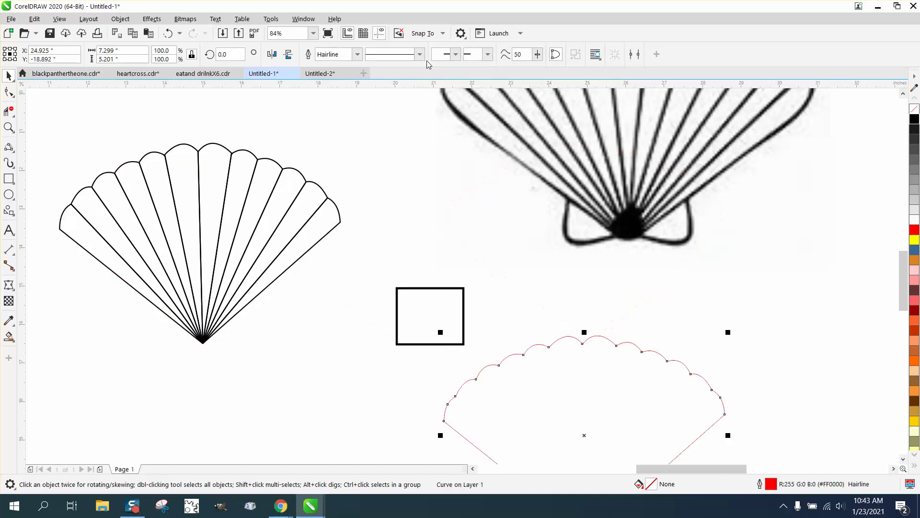
- Move the thick rectangle onto the boundary outline's bottom point
{"action": "scroll", "coordinate": [415, 309], "scroll_direction": "down", "scroll_amount": 2}
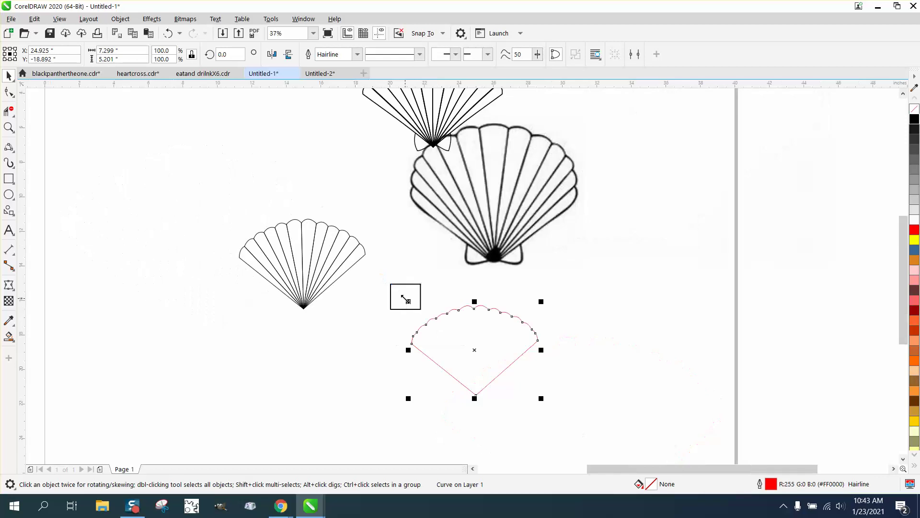
{"action": "left_click", "coordinate": [393, 284]}
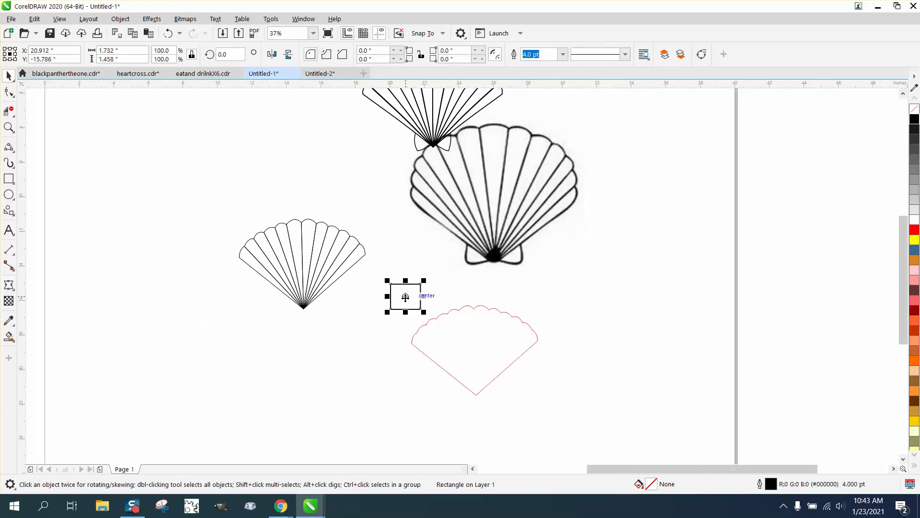
{"action": "left_click_drag", "start_coordinate": [405, 296], "coordinate": [477, 385]}
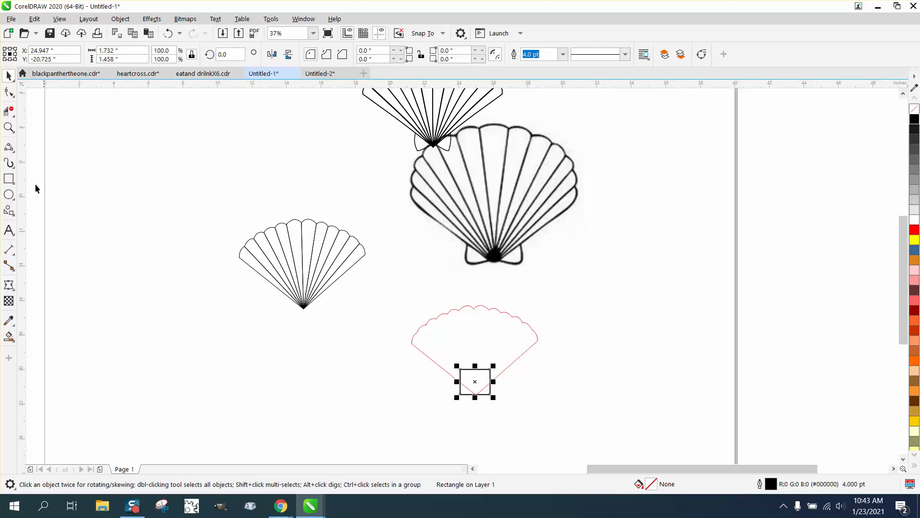
- Lower the rectangle slightly at the outline's tip and convert it to curves
{"action": "left_click", "coordinate": [9, 127]}
{"action": "left_click_drag", "start_coordinate": [398, 308], "coordinate": [580, 425]}
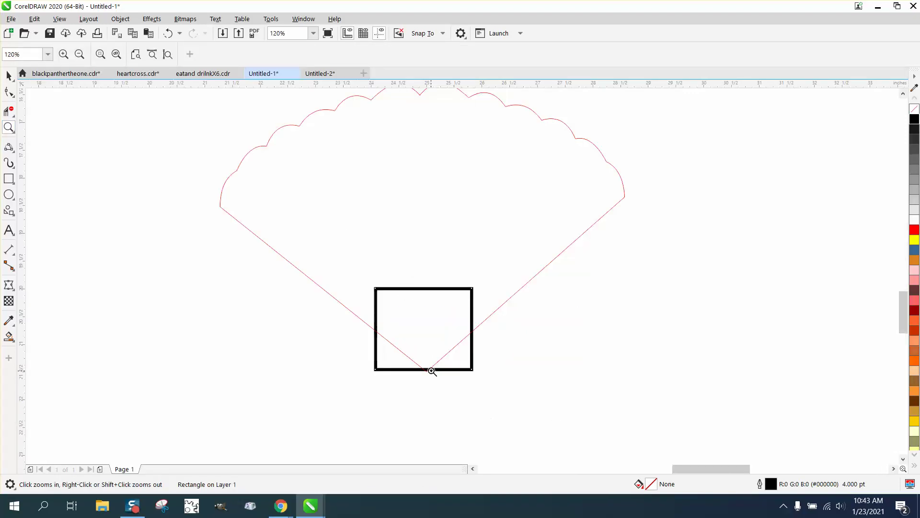
{"action": "left_click", "coordinate": [9, 75]}
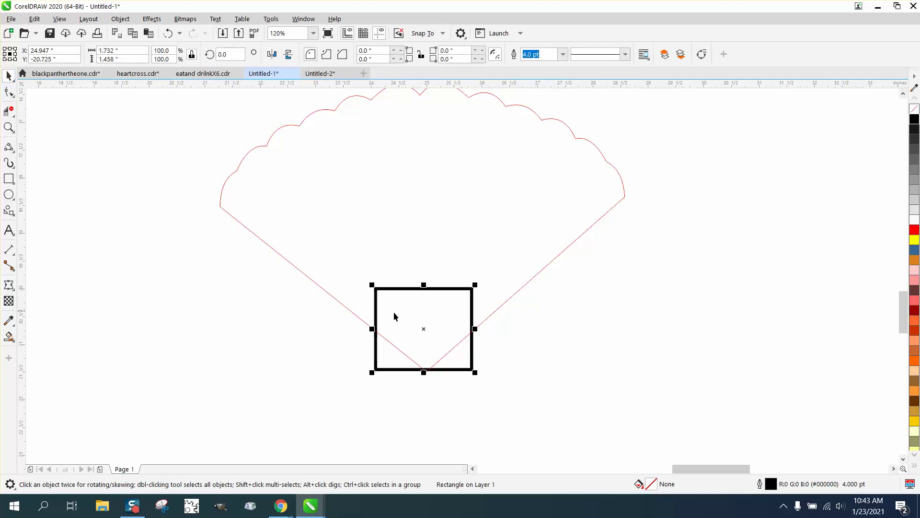
{"action": "mouse_move", "coordinate": [424, 330]}
{"action": "left_mouse_down"}
{"action": "mouse_move", "coordinate": [430, 374]}
{"action": "mouse_move", "coordinate": [424, 332]}
{"action": "left_mouse_up"}
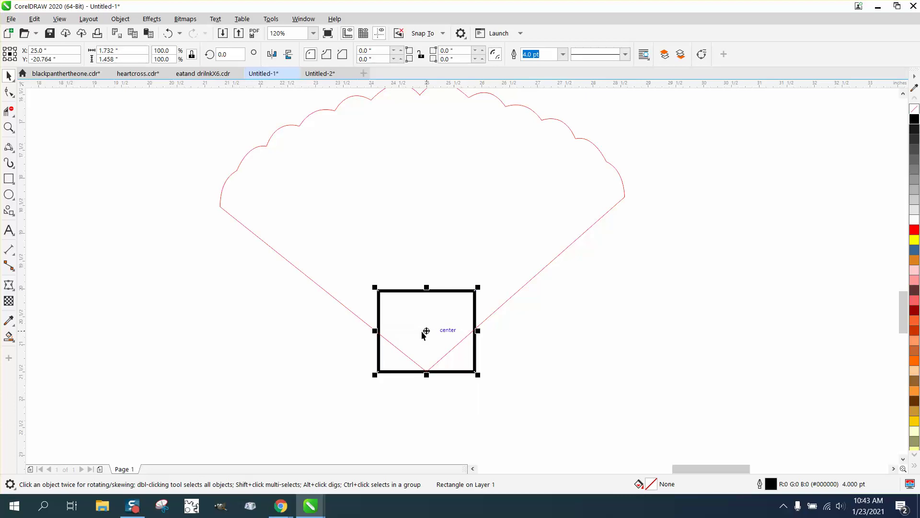
{"action": "left_click", "coordinate": [120, 19]}
{"action": "left_click", "coordinate": [125, 305]}
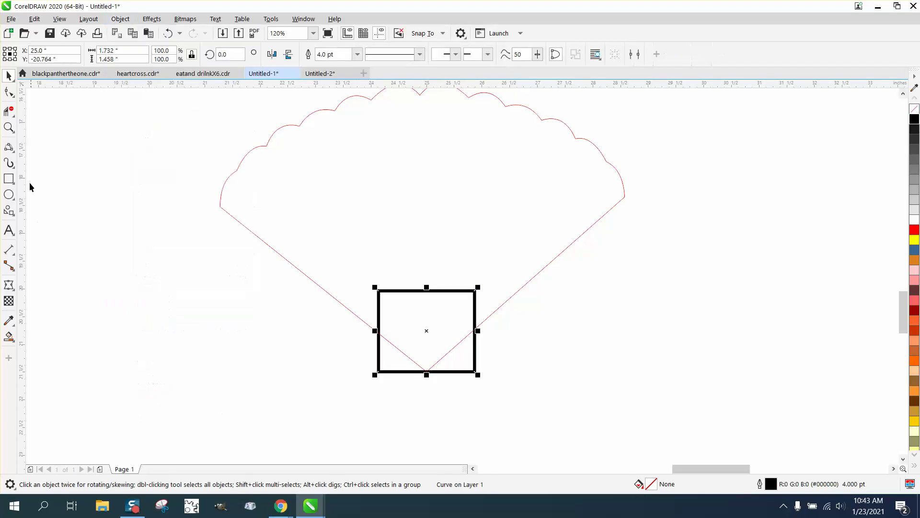
- Make the square's segments curves, arch its bottom and bow out both sides
{"action": "left_click", "coordinate": [10, 92]}
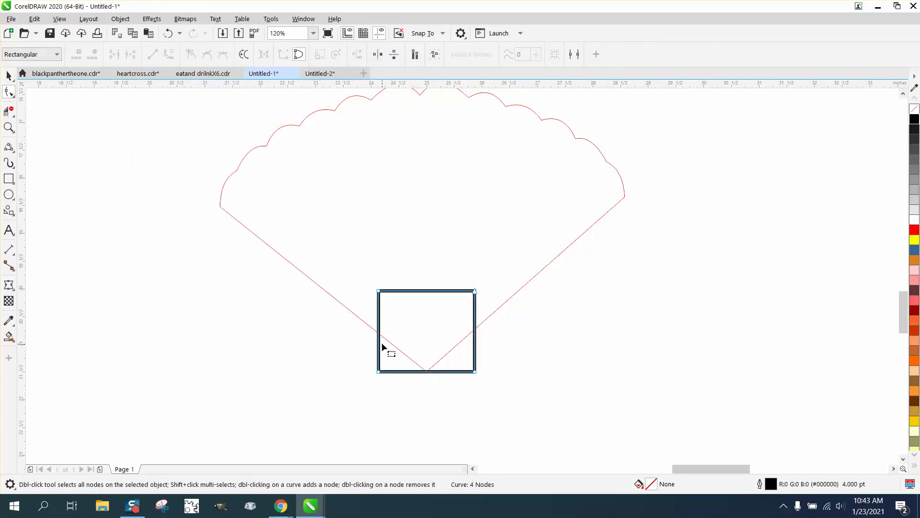
{"action": "left_click_drag", "start_coordinate": [364, 282], "coordinate": [464, 375]}
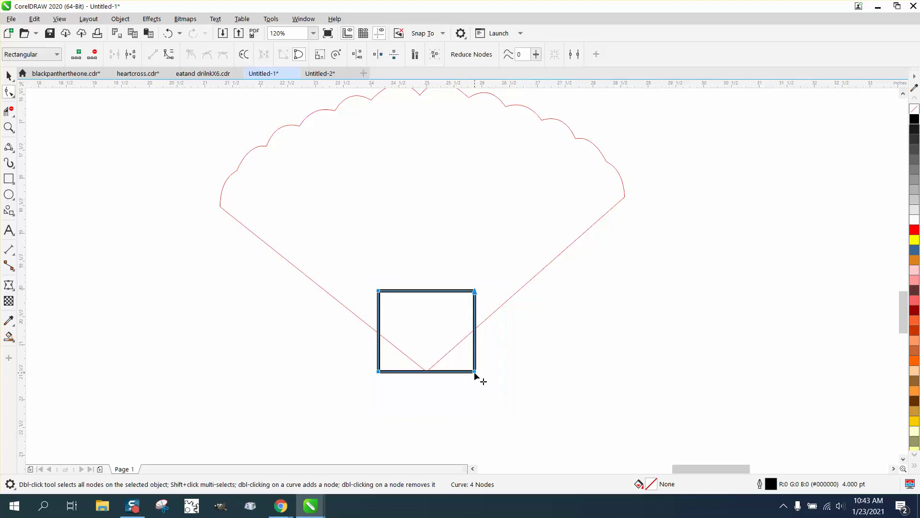
{"action": "right_click", "coordinate": [476, 376]}
{"action": "left_click", "coordinate": [518, 245]}
{"action": "left_click_drag", "start_coordinate": [428, 372], "coordinate": [415, 366]}
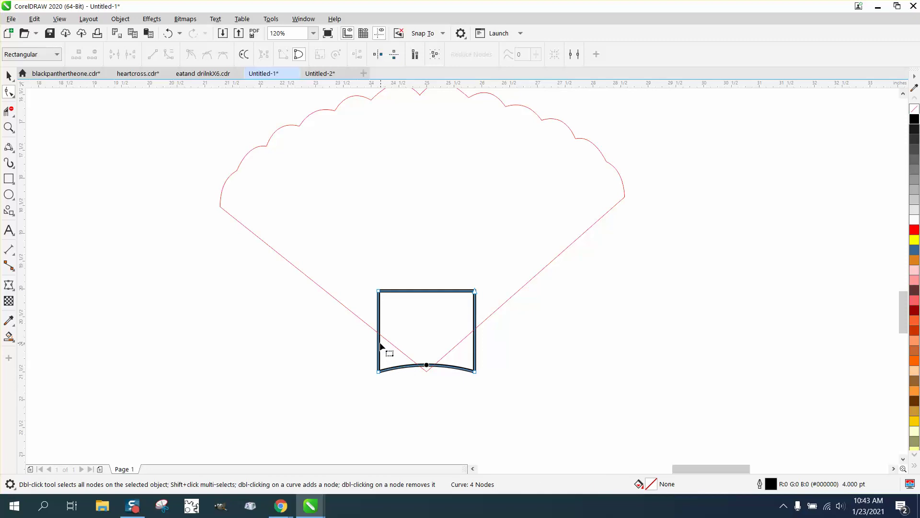
{"action": "left_click_drag", "start_coordinate": [378, 342], "coordinate": [372, 339]}
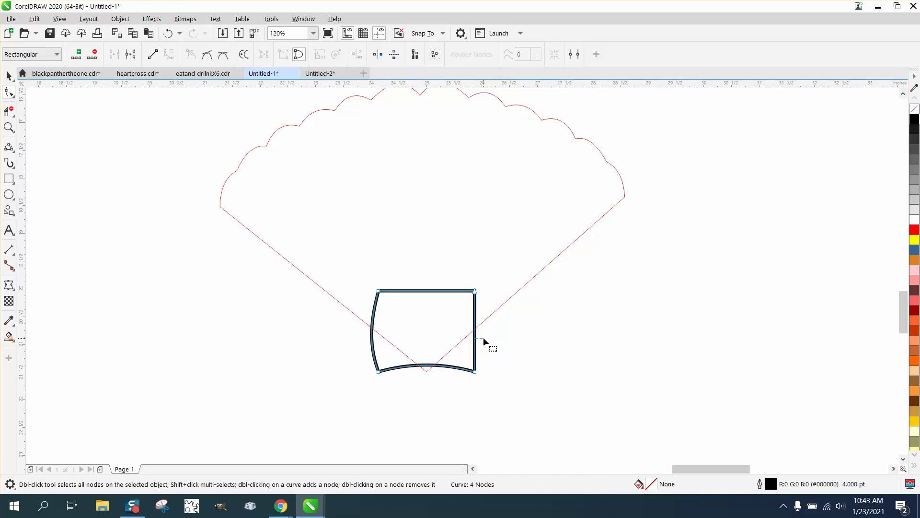
{"action": "left_click", "coordinate": [475, 339]}
{"action": "double_click", "coordinate": [475, 338]}
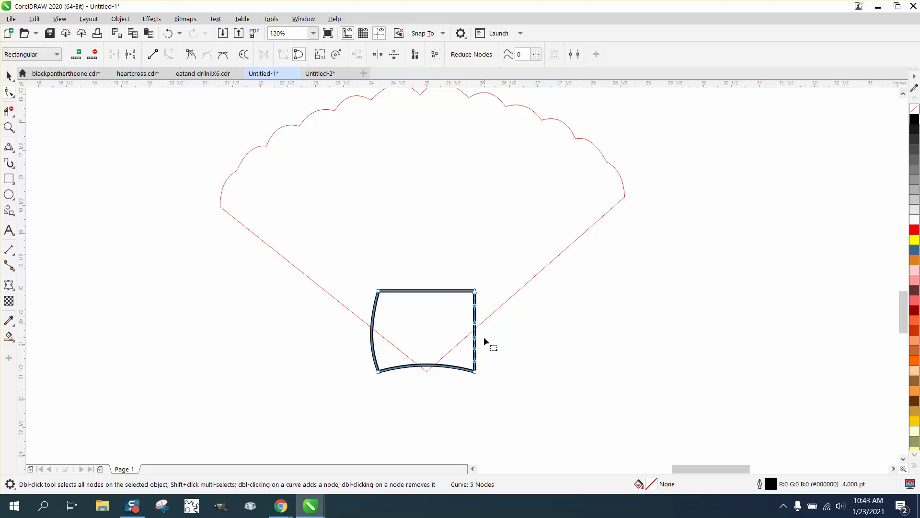
{"action": "left_click_drag", "start_coordinate": [475, 338], "coordinate": [483, 338]}
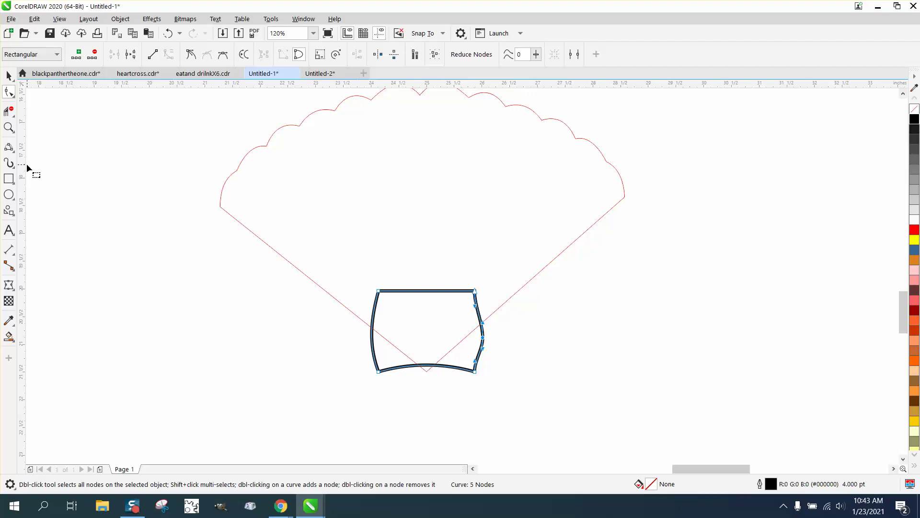
{"action": "left_click", "coordinate": [9, 111]}
- Remove the base shape's top edge so it becomes an open cup
{"action": "left_click_drag", "start_coordinate": [393, 276], "coordinate": [421, 312]}
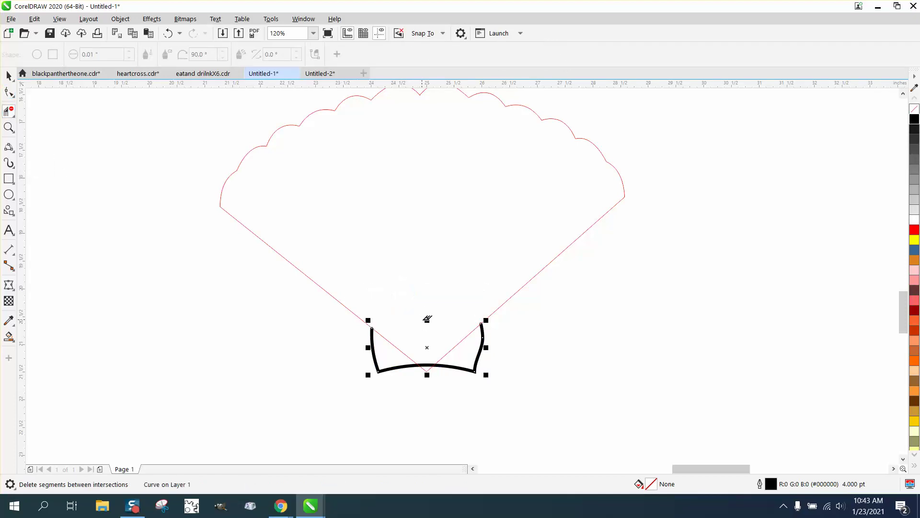
{"action": "scroll", "coordinate": [499, 349], "scroll_direction": "down", "scroll_amount": 2}
{"action": "left_click", "coordinate": [9, 76]}
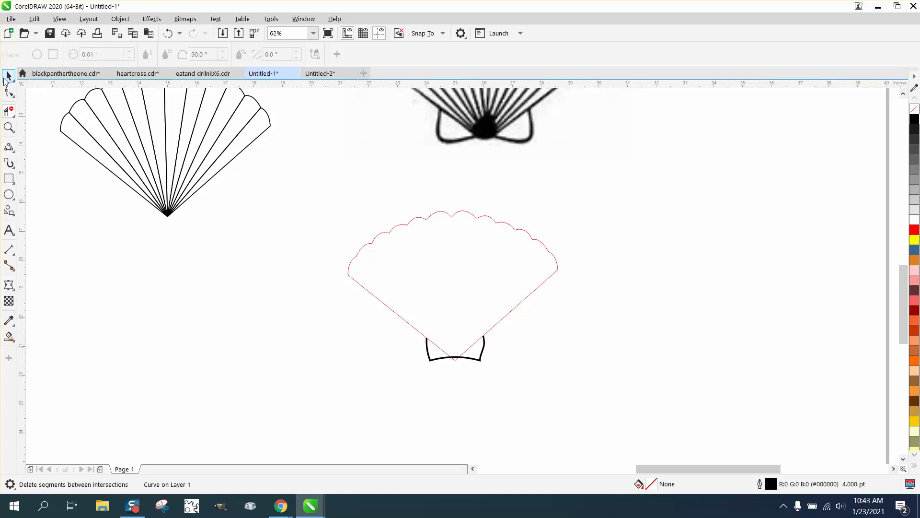
- Nudge the base piece left and up onto the fan's bottom point
{"action": "key", "text": "Left"}
{"action": "key", "text": "Left"}
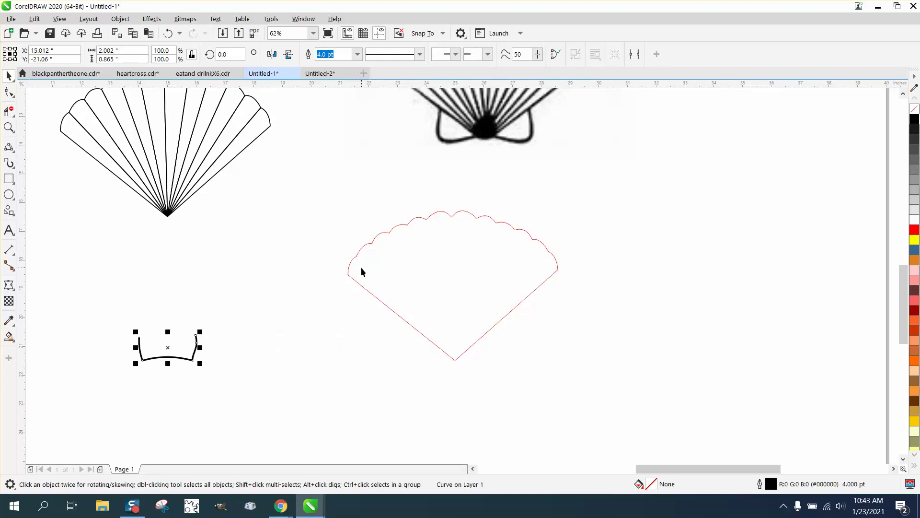
{"action": "key", "text": "Up"}
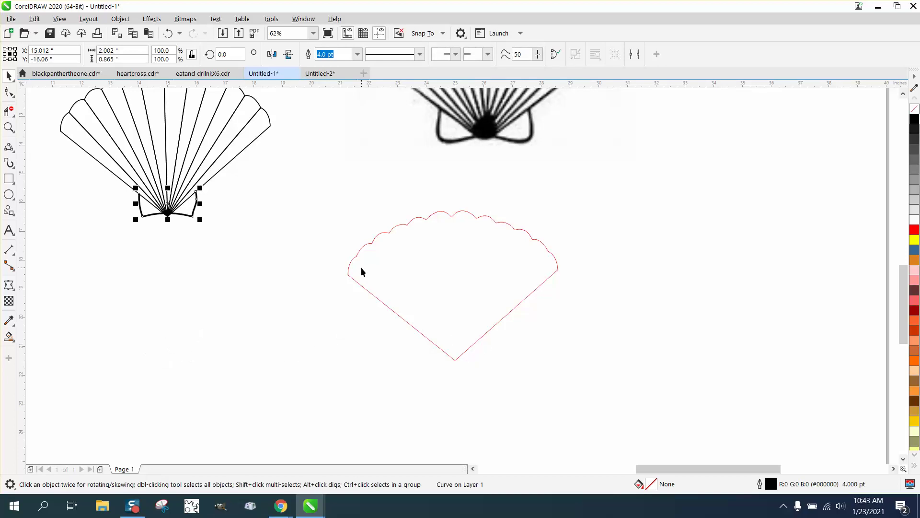
{"action": "left_click", "coordinate": [8, 128]}
{"action": "left_click_drag", "start_coordinate": [136, 179], "coordinate": [255, 259]}
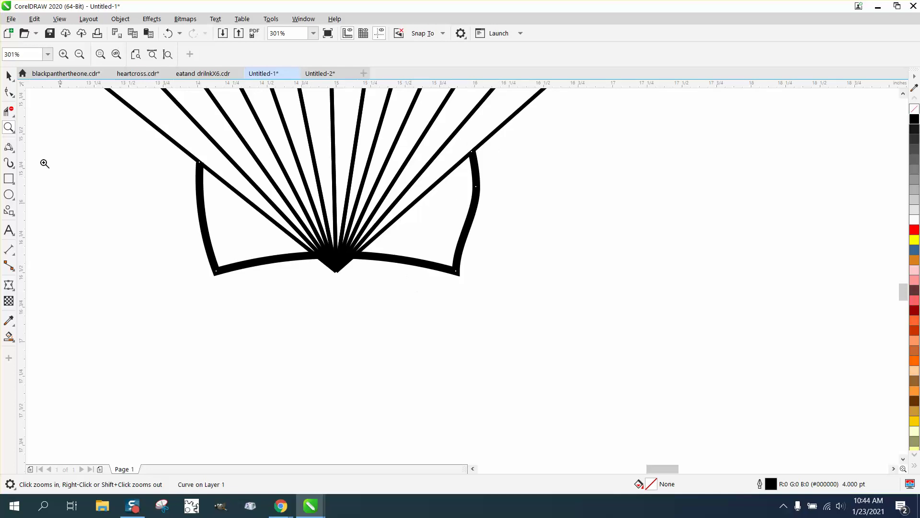
- Flatten the base piece's bottom curve down through the fan's point
{"action": "left_click", "coordinate": [9, 91]}
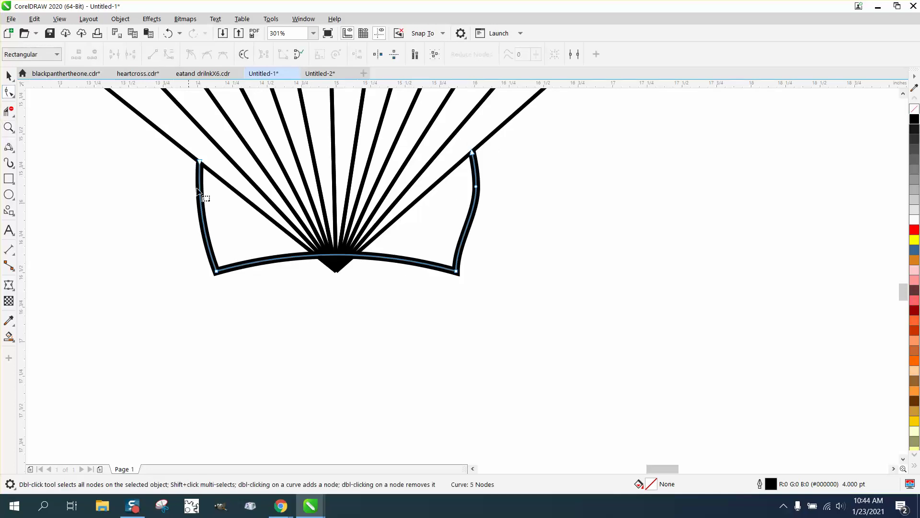
{"action": "left_click", "coordinate": [216, 271]}
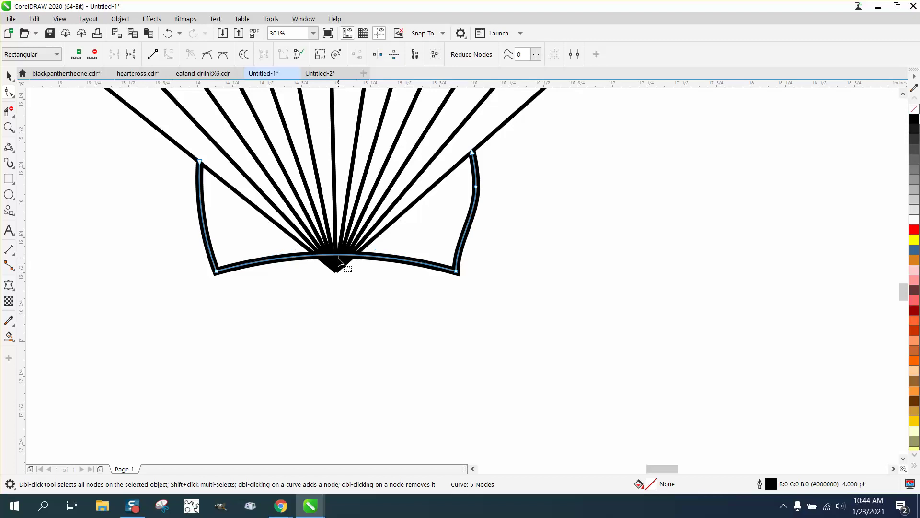
{"action": "left_click", "coordinate": [338, 271]}
{"action": "left_click", "coordinate": [337, 271]}
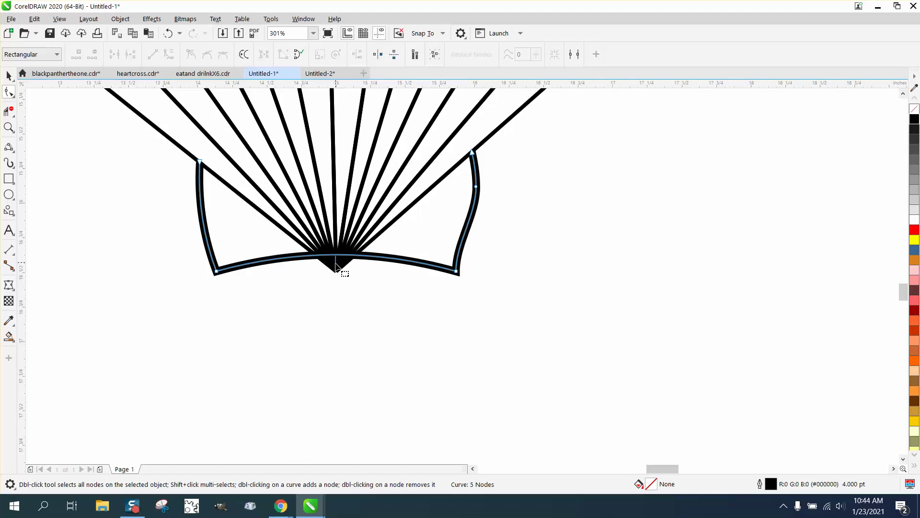
{"action": "left_click_drag", "start_coordinate": [336, 259], "coordinate": [336, 265]}
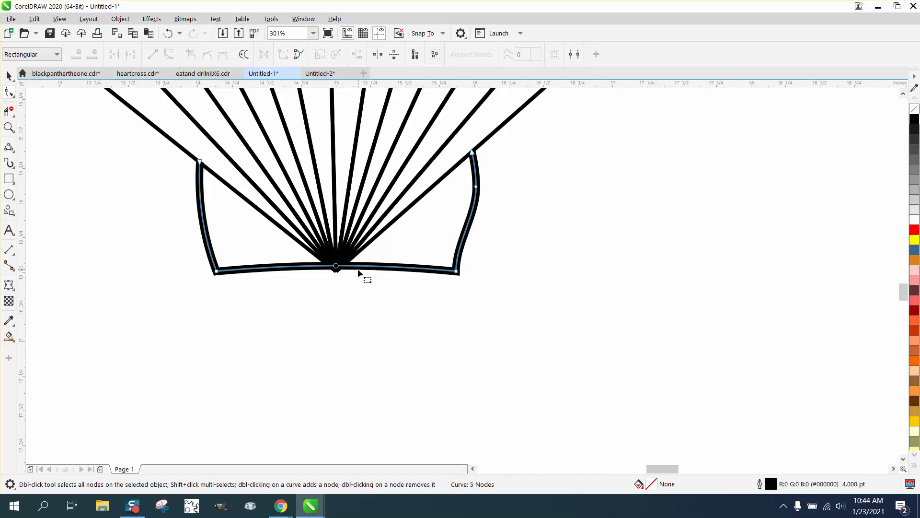
{"action": "scroll", "coordinate": [361, 289], "scroll_direction": "down", "scroll_amount": 3}
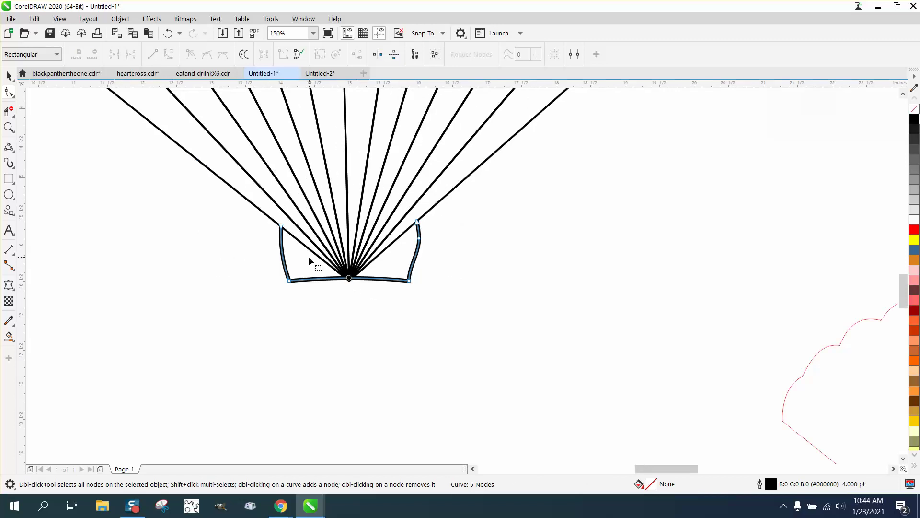
- Bow the base piece's left side slightly outward
{"action": "left_click", "coordinate": [281, 240]}
{"action": "left_click", "coordinate": [290, 281]}
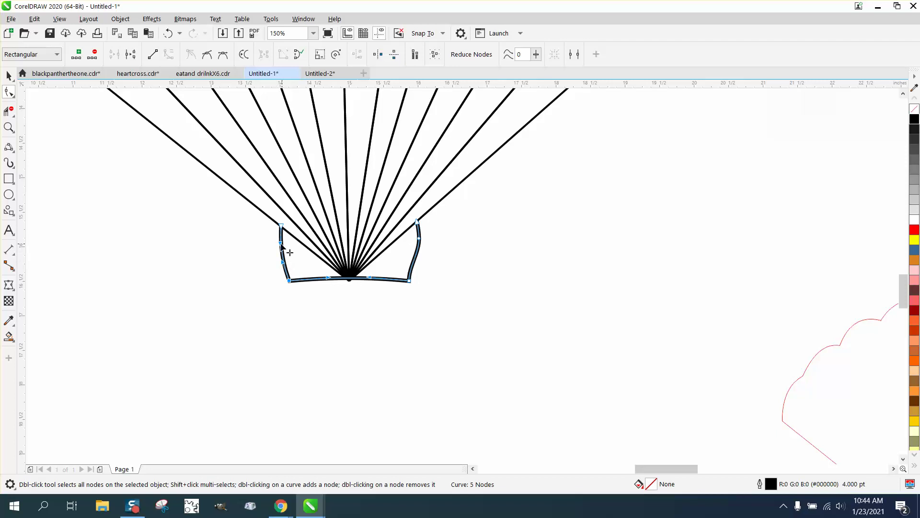
{"action": "left_click_drag", "start_coordinate": [281, 246], "coordinate": [274, 245]}
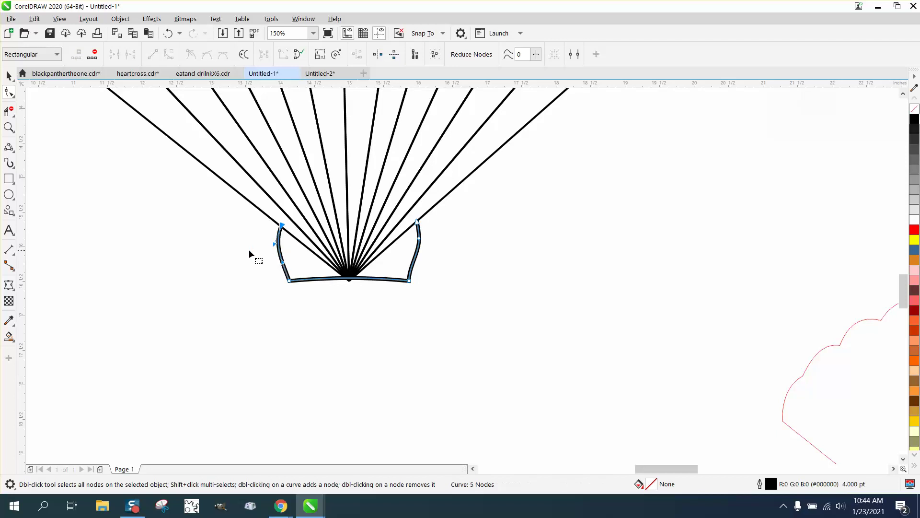
{"action": "left_click", "coordinate": [9, 75]}
{"action": "scroll", "coordinate": [402, 290], "scroll_direction": "down", "scroll_amount": 4}
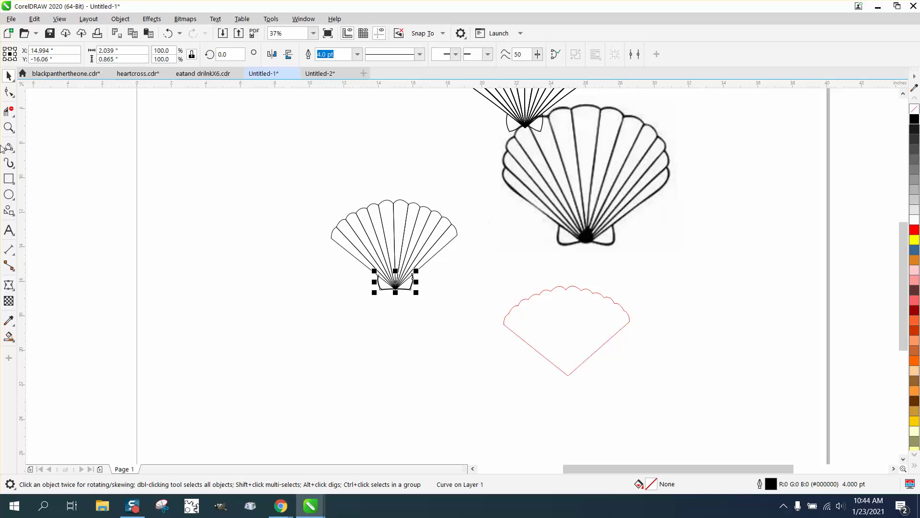
{"action": "left_click", "coordinate": [9, 127]}
{"action": "left_click_drag", "start_coordinate": [286, 170], "coordinate": [522, 322]}
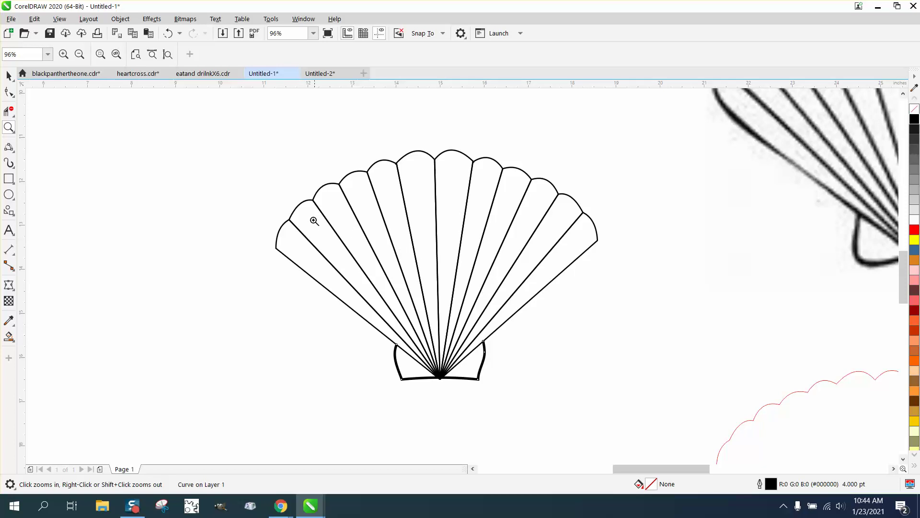
{"action": "right_click", "coordinate": [287, 195]}
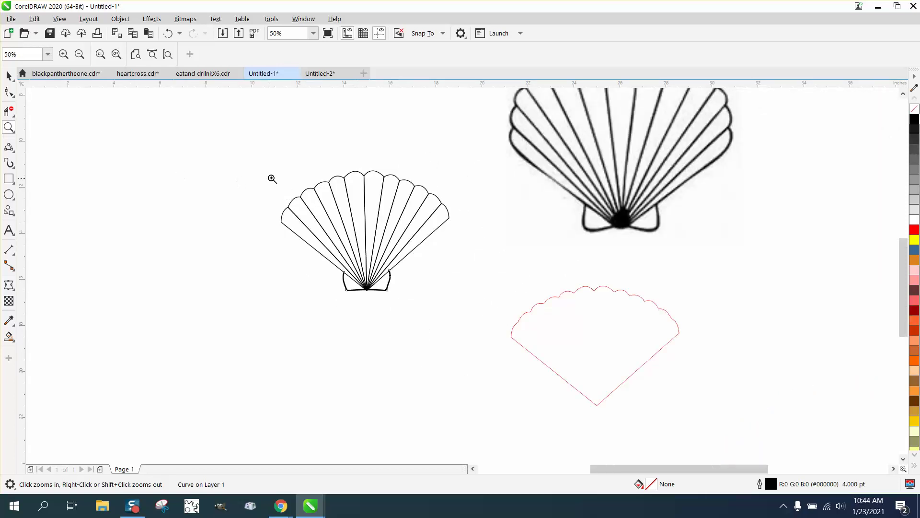
{"action": "left_click_drag", "start_coordinate": [271, 178], "coordinate": [488, 317]}
{"action": "right_click", "coordinate": [368, 257]}
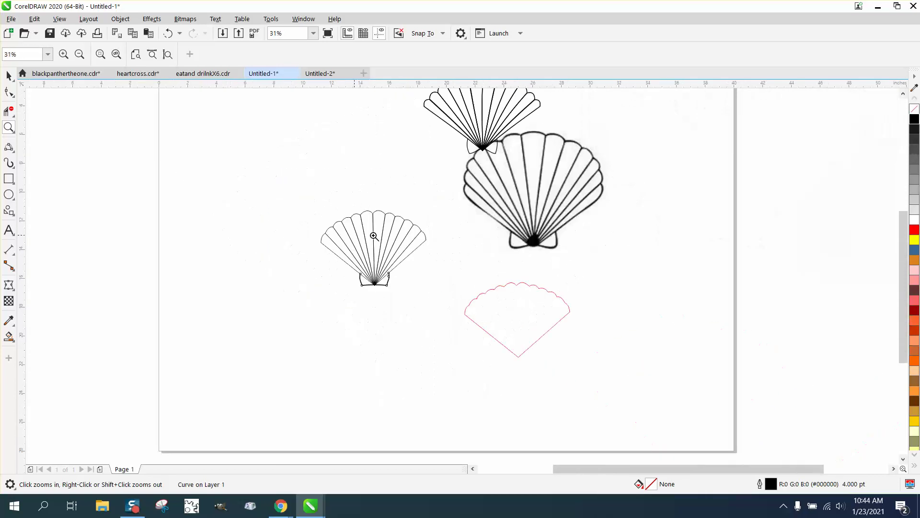
{"action": "left_click_drag", "start_coordinate": [450, 143], "coordinate": [645, 286]}
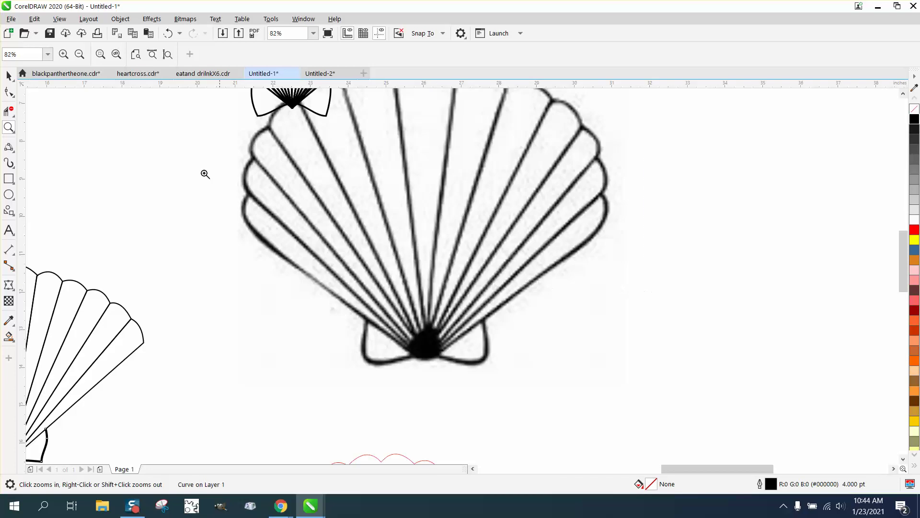
{"action": "right_click", "coordinate": [205, 174]}
{"action": "left_click", "coordinate": [9, 75]}
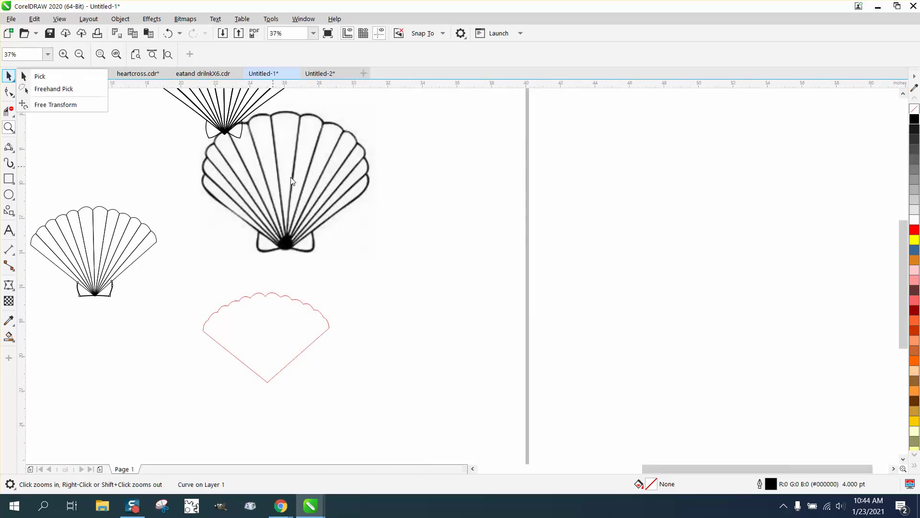